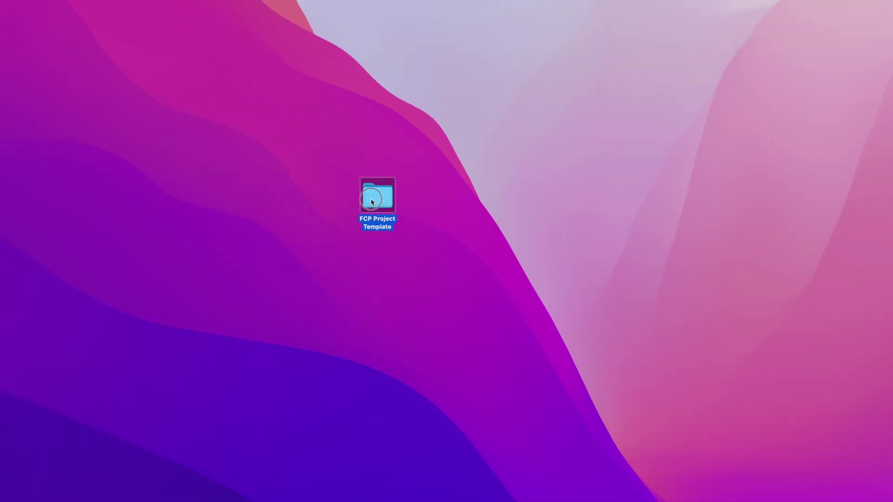
# - Duplicate the FCP Project Template folder and rename the copy Demo Project
pyautogui.doubleClick(282, 175)
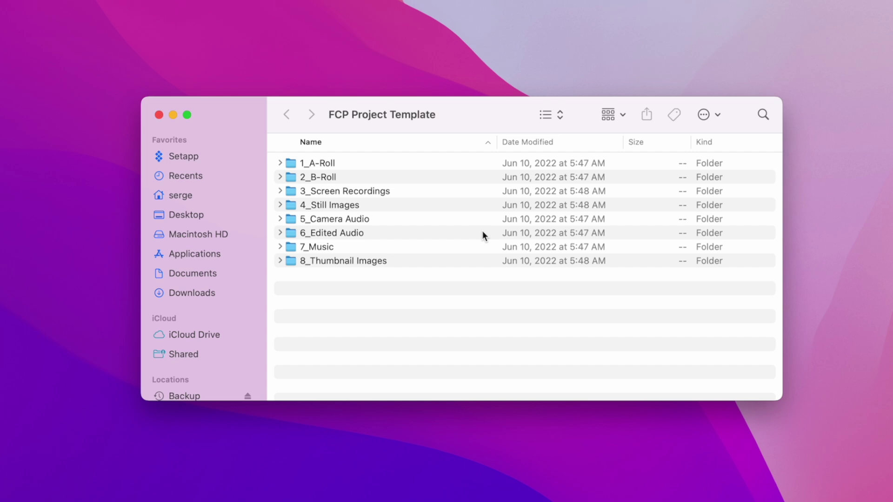
pyautogui.click(159, 115)
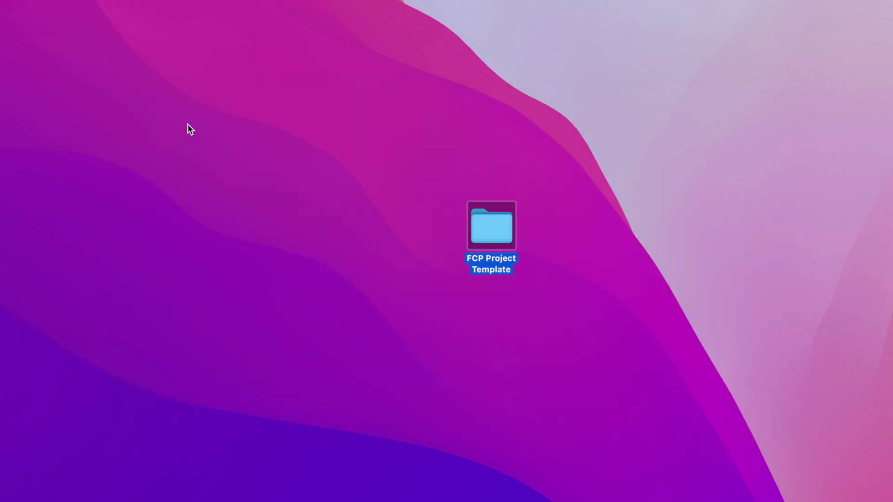
pyautogui.rightClick(502, 238)
pyautogui.click(526, 333)
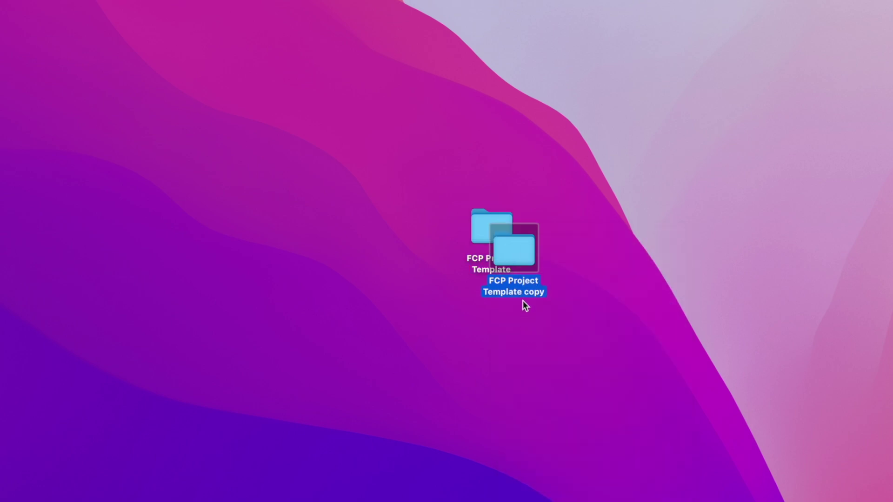
pyautogui.click(516, 291)
pyautogui.write('Demo Pr')
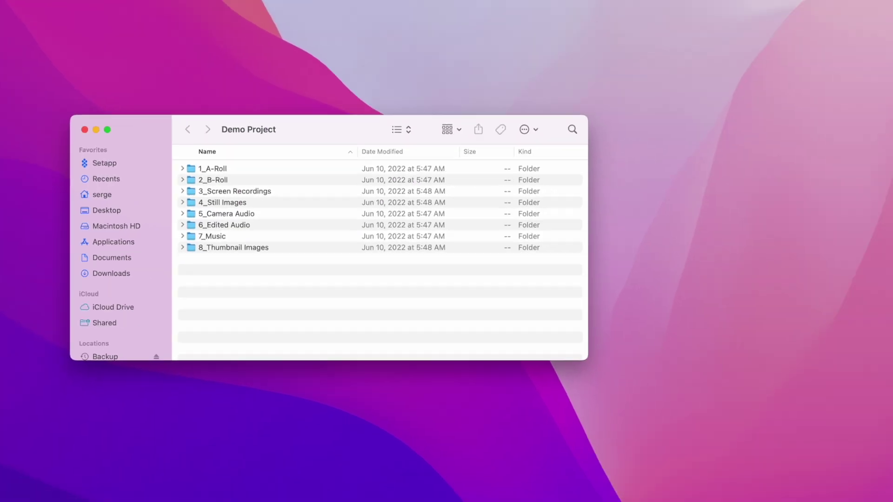
# - Copy the two PS5 movies into 1_A-Roll and the three P1000 movies into 2_B-Roll
pyautogui.click(581, 246)
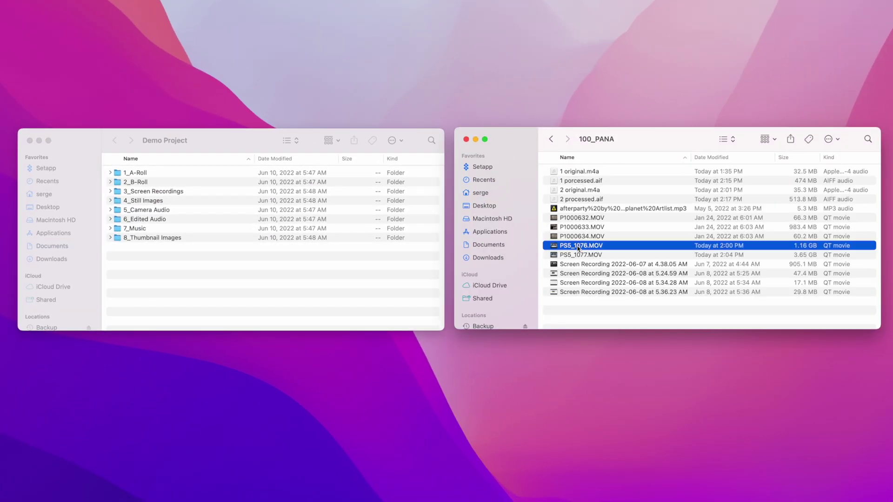
pyautogui.keyDown('shift'); pyautogui.click(581, 255); pyautogui.keyUp('shift')
pyautogui.moveTo(582, 255); pyautogui.dragTo(130, 173)
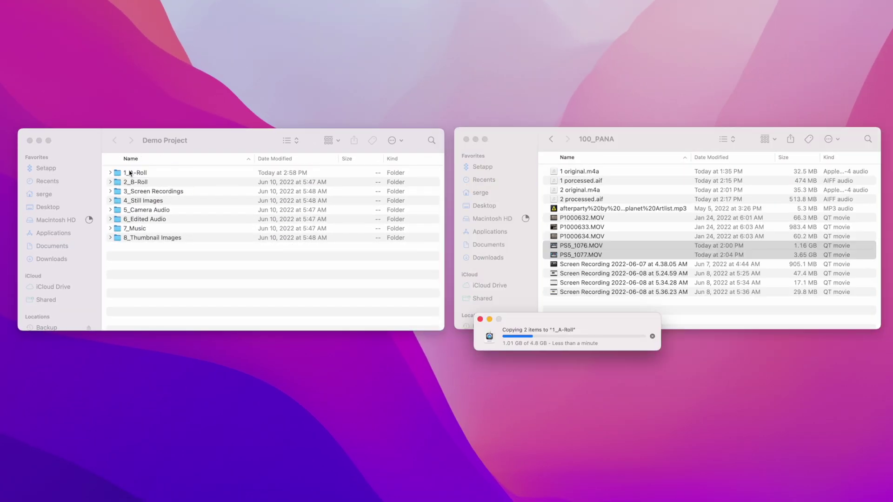
pyautogui.click(582, 218)
pyautogui.keyDown('shift'); pyautogui.click(581, 236); pyautogui.keyUp('shift')
pyautogui.moveTo(581, 236); pyautogui.dragTo(145, 184)
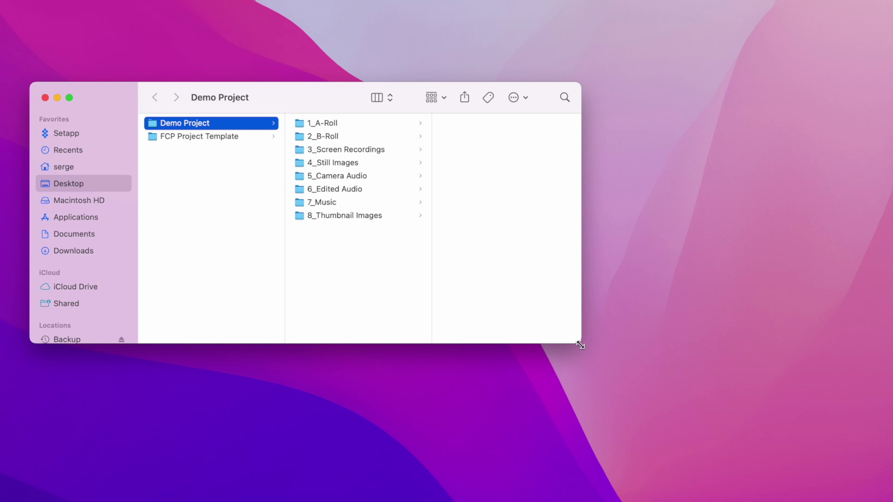
# - Enlarge the Demo Project window and check the Still Images, Thumbnail Images and Music folders
pyautogui.moveTo(580, 345); pyautogui.dragTo(845, 420)
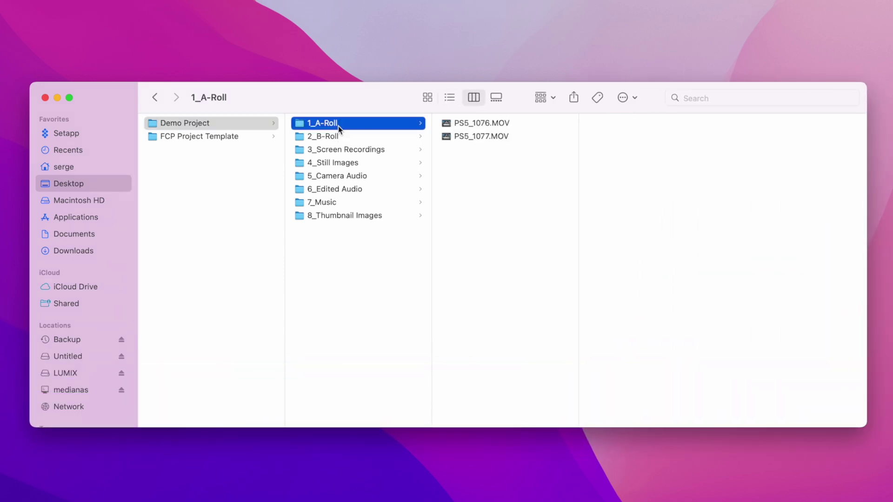
pyautogui.press('Down')
pyautogui.press('Down')
pyautogui.press('Down')
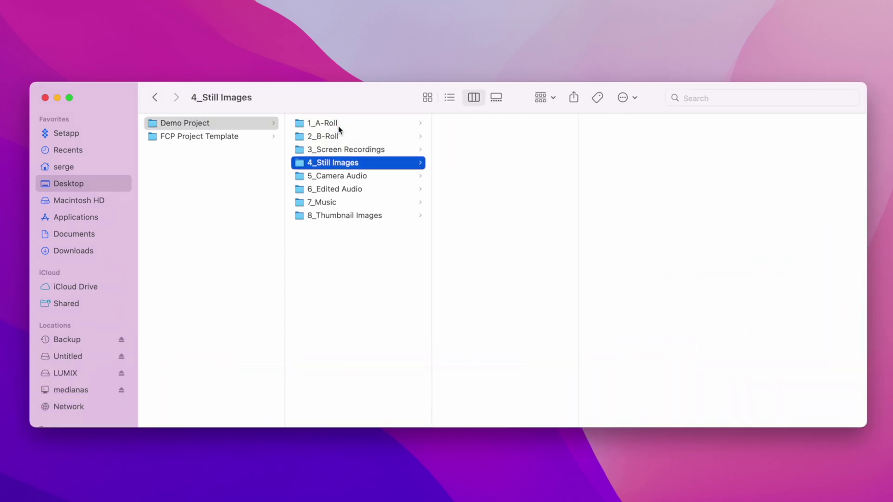
pyautogui.press('Down')
pyautogui.press('Down')
pyautogui.press('Down')
pyautogui.press('Down')
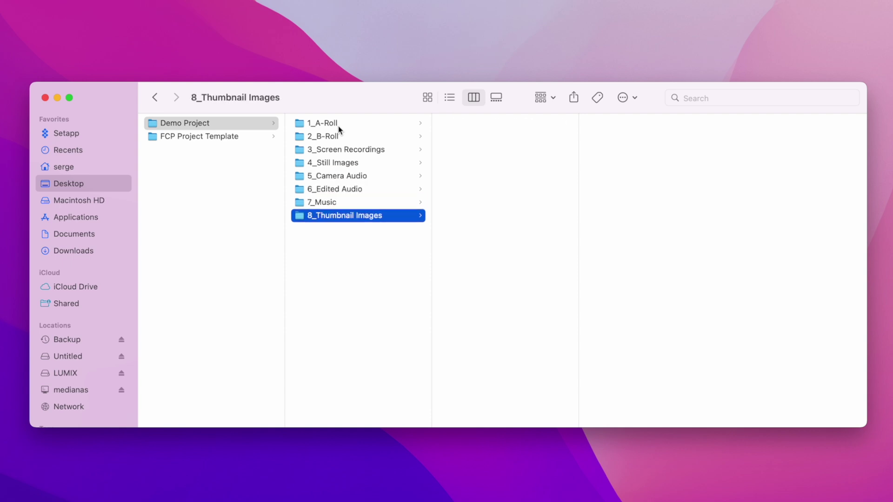
pyautogui.press('Up')
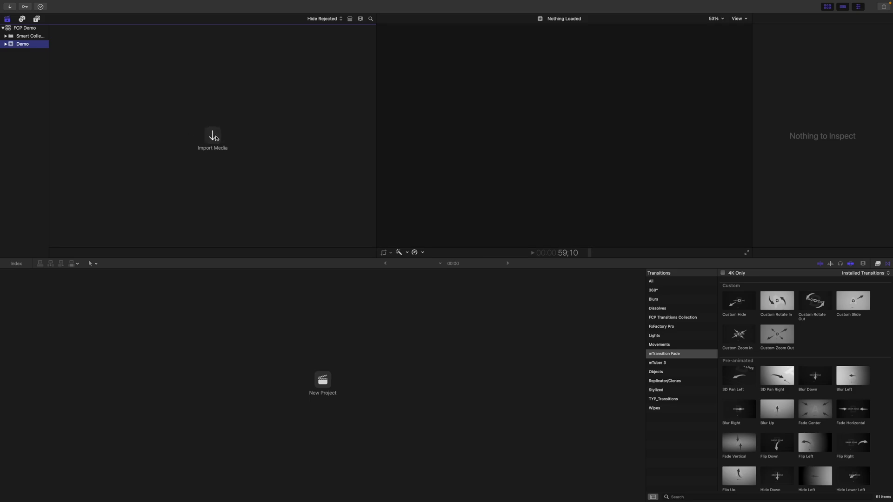
# - Import the Demo Project folder, creating keywords from its folder names
pyautogui.click(213, 137)
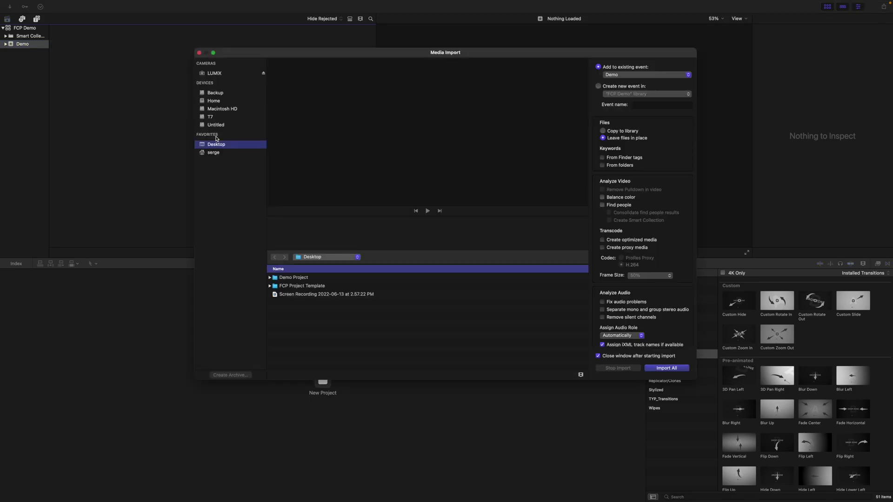
pyautogui.click(306, 281)
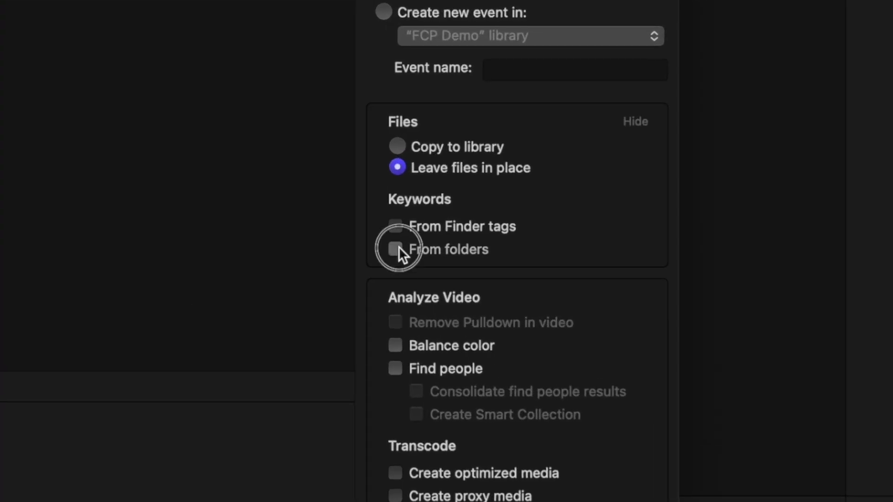
pyautogui.click(396, 249)
pyautogui.click(758, 377)
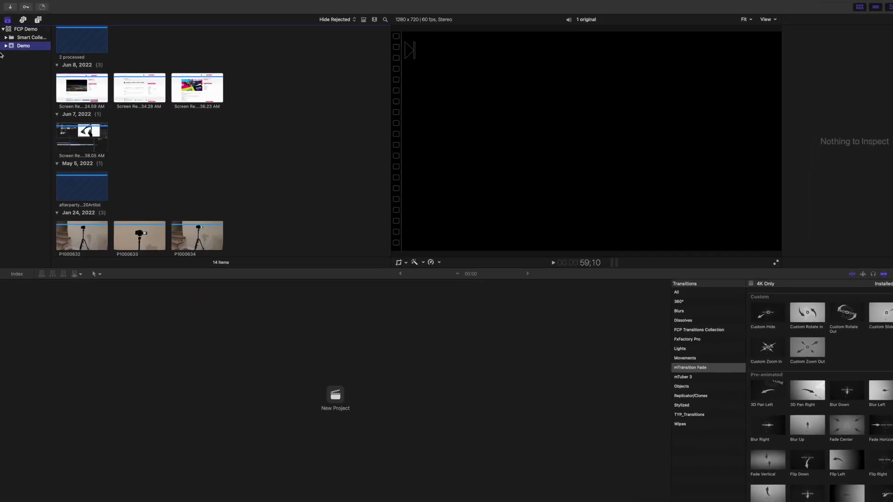
# - Browse the Demo event's keyword collections, starting with 1_A-Roll and 2_B-Roll
pyautogui.click(5, 46)
pyautogui.click(32, 54)
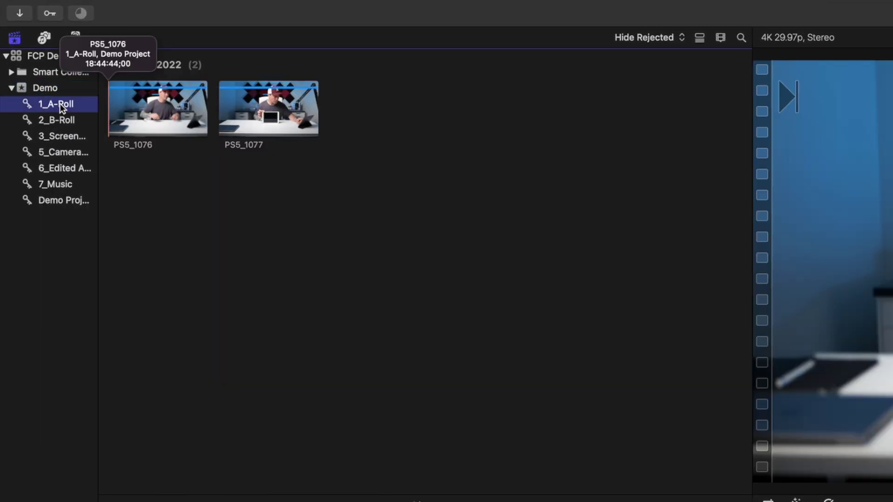
pyautogui.press('Down')
pyautogui.press('Down')
pyautogui.press('Down')
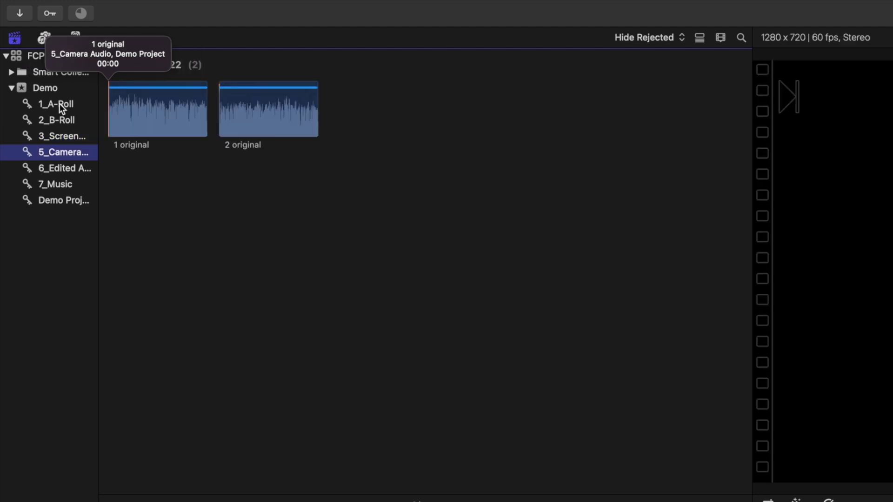
pyautogui.press('Down')
pyautogui.press('Down')
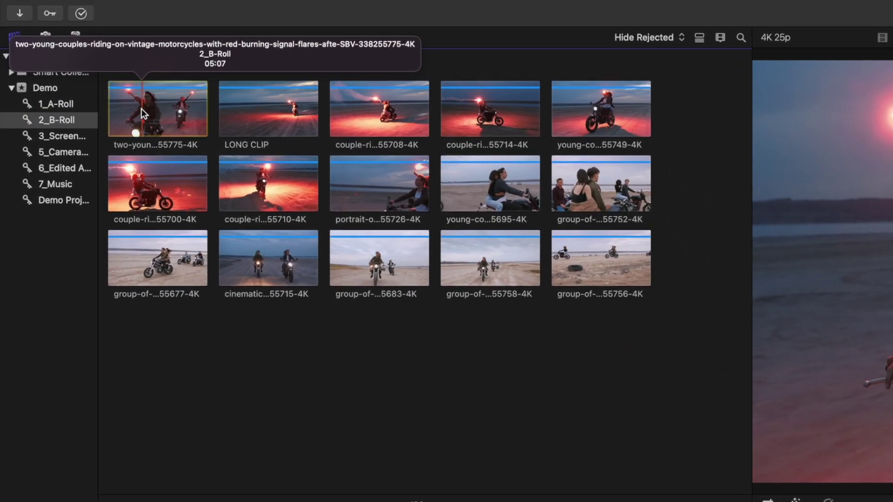
# - Favourite the first B-roll clip, reject the 55708-4K flare clip, then toggle All Clips and Hide Rejected
pyautogui.click(71, 54)
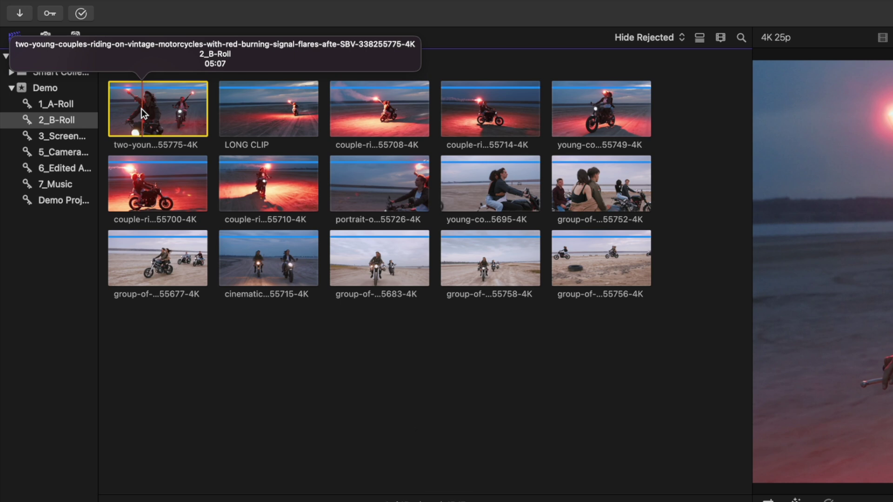
pyautogui.press('f')
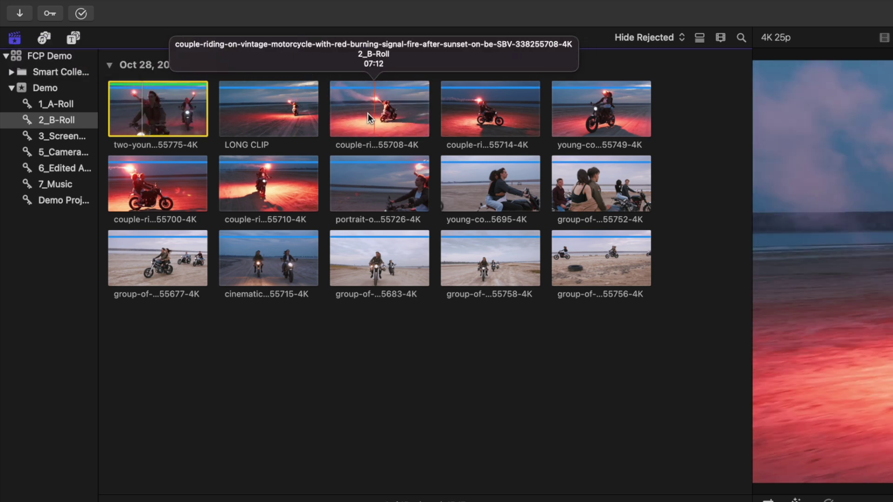
pyautogui.click(378, 114)
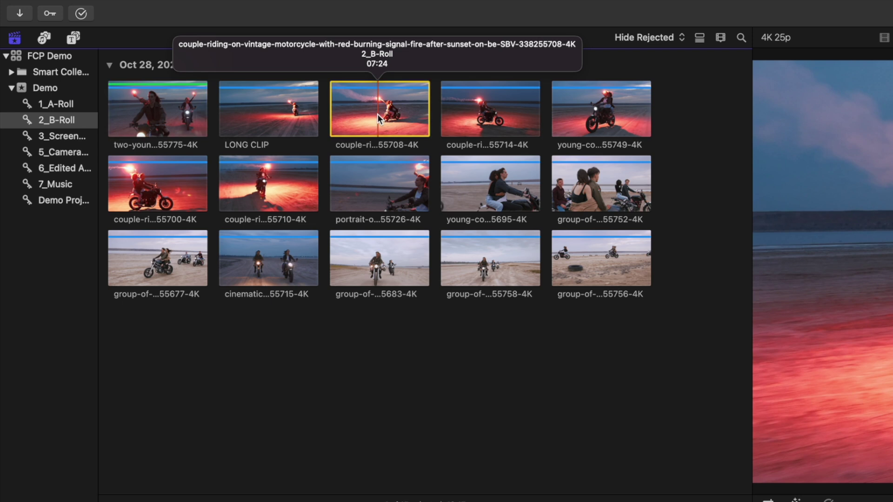
pyautogui.press('BackSpace')
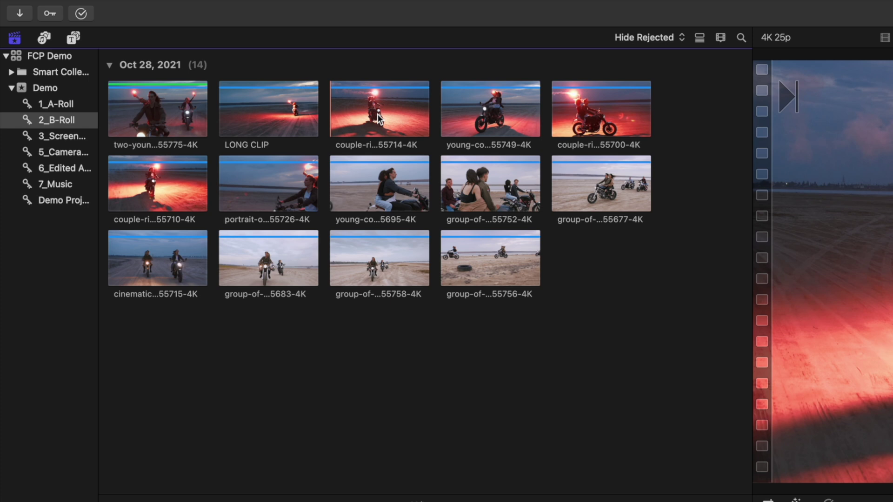
pyautogui.hotkey('ctrl', 'c')
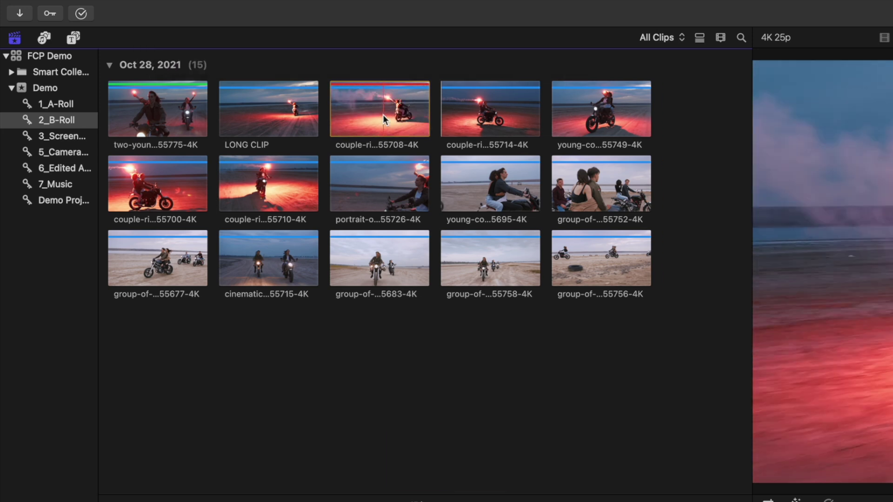
pyautogui.hotkey('ctrl', 'h')
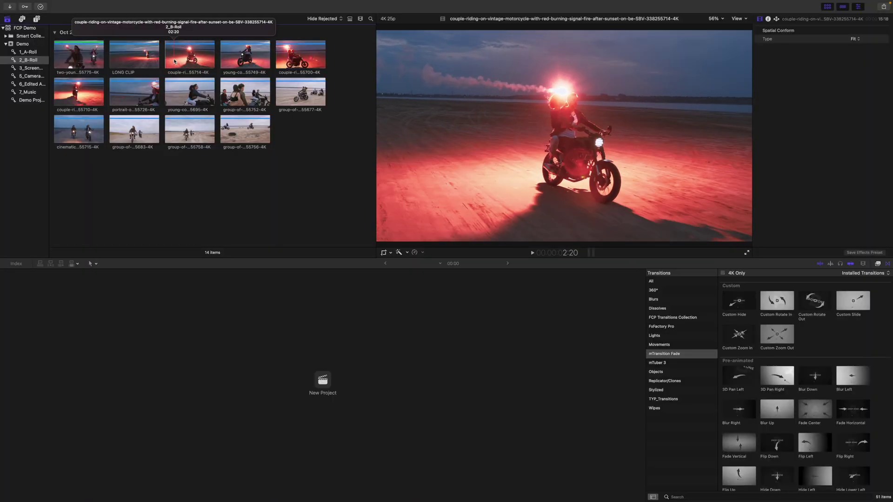
# - Favourite two ranges of the 55714-4K clip, including 10:06–13:10, view Favorites, then return to Hide Rejected
pyautogui.press('i')
pyautogui.press('o')
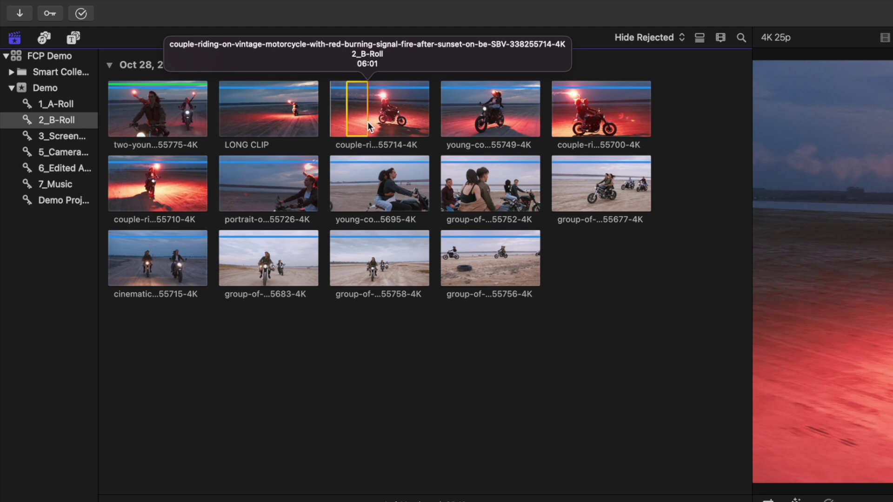
pyautogui.press('f')
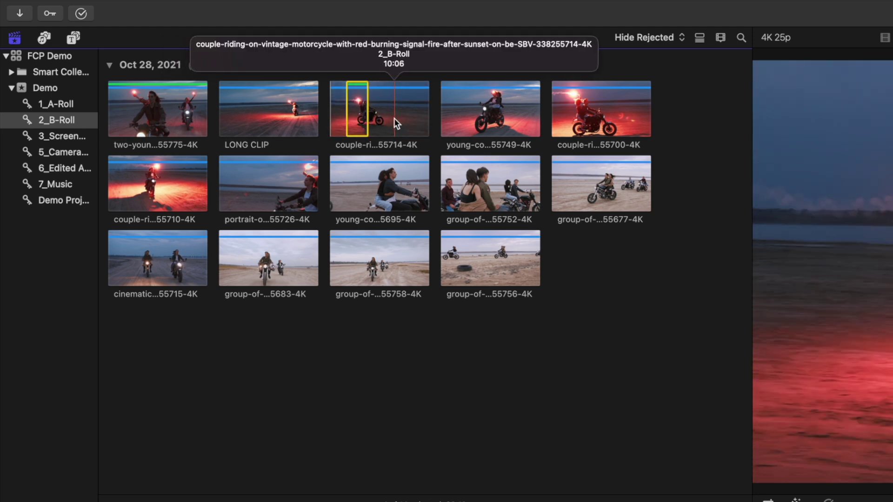
pyautogui.press('i')
pyautogui.press('o')
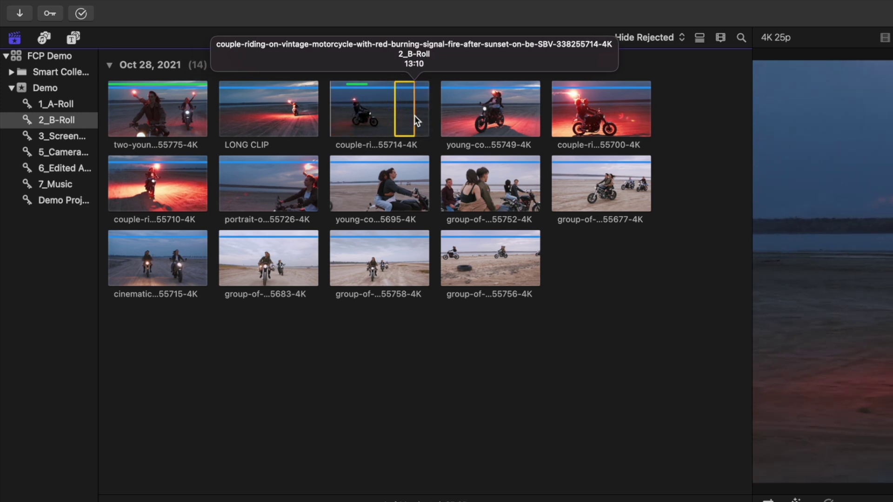
pyautogui.press('f')
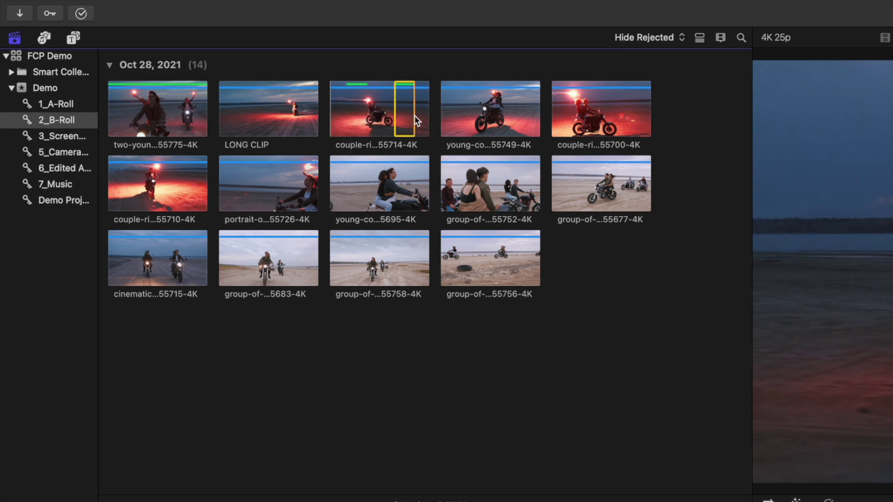
pyautogui.hotkey('ctrl', 'f')
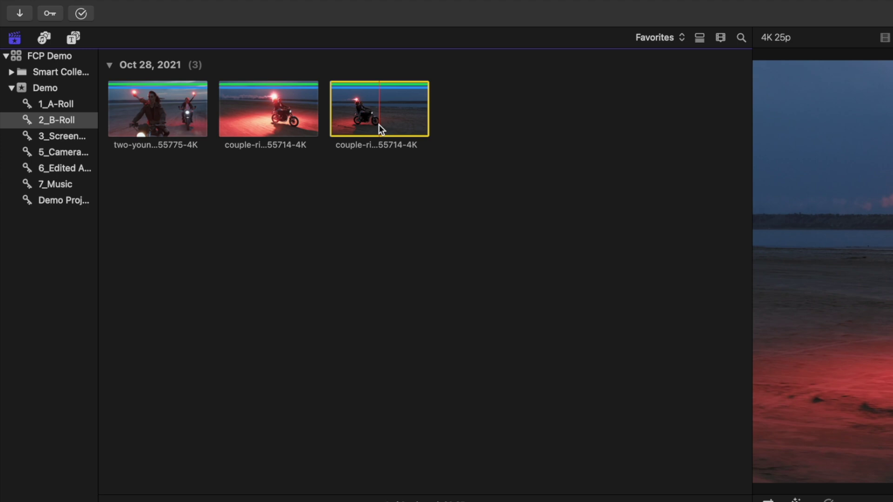
pyautogui.hotkey('ctrl', 'h')
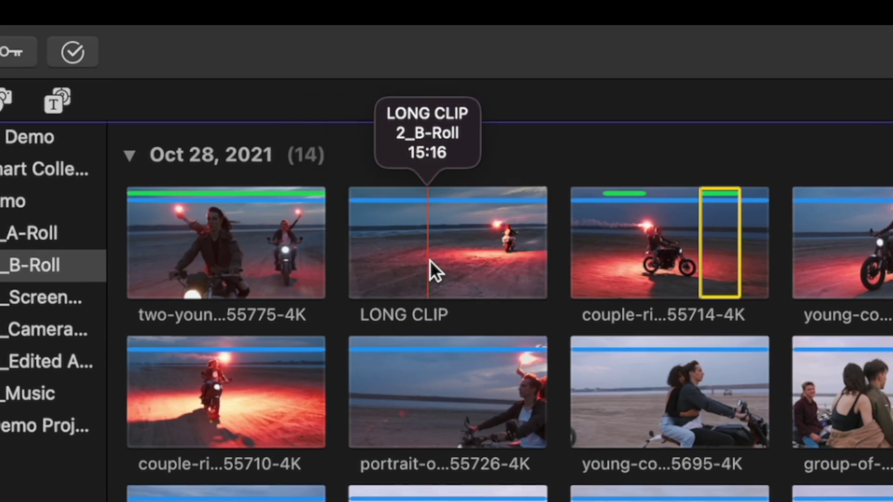
# - Mark an unwanted range of LONG CLIP during playback and reject it
pyautogui.press('i')
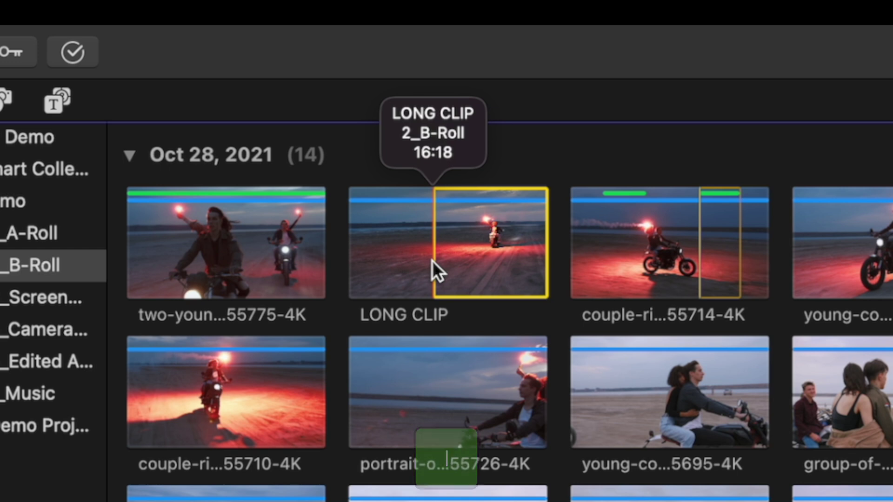
pyautogui.press('space')
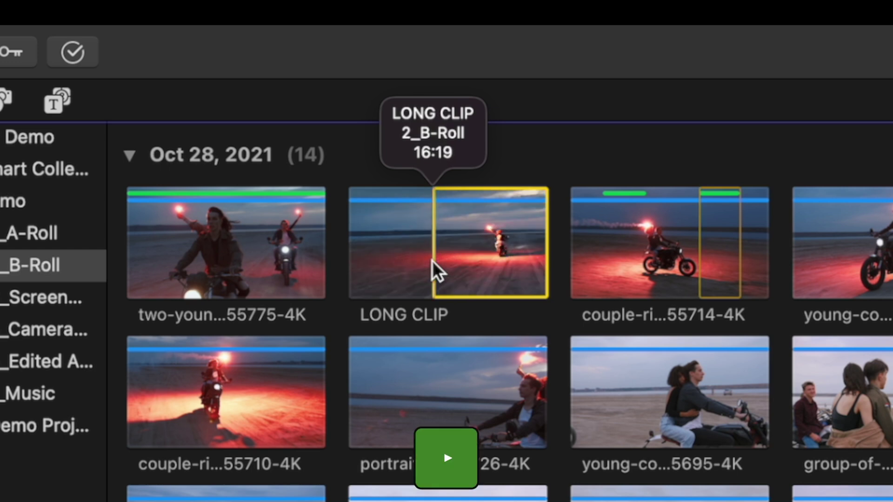
pyautogui.press('o')
pyautogui.press('Delete')
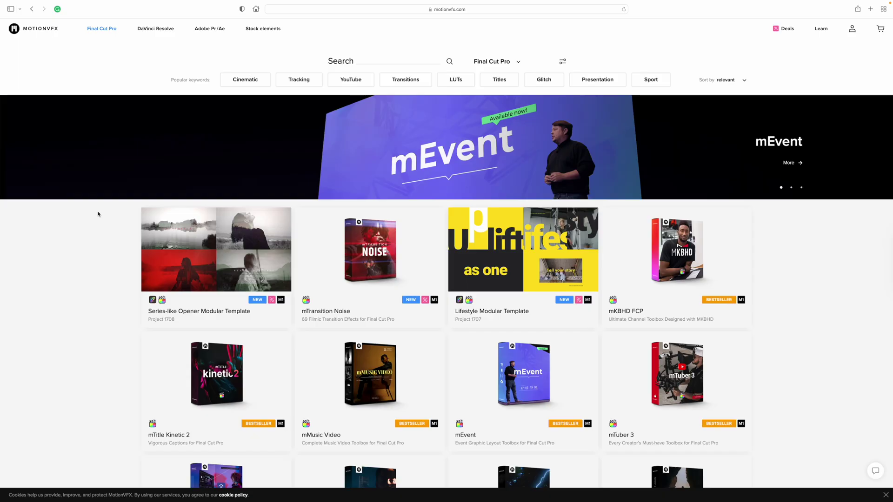
# - Scroll down the MotionVFX Final Cut Pro plugin grid past the bestseller rows
pyautogui.scroll(-13, 98, 214)
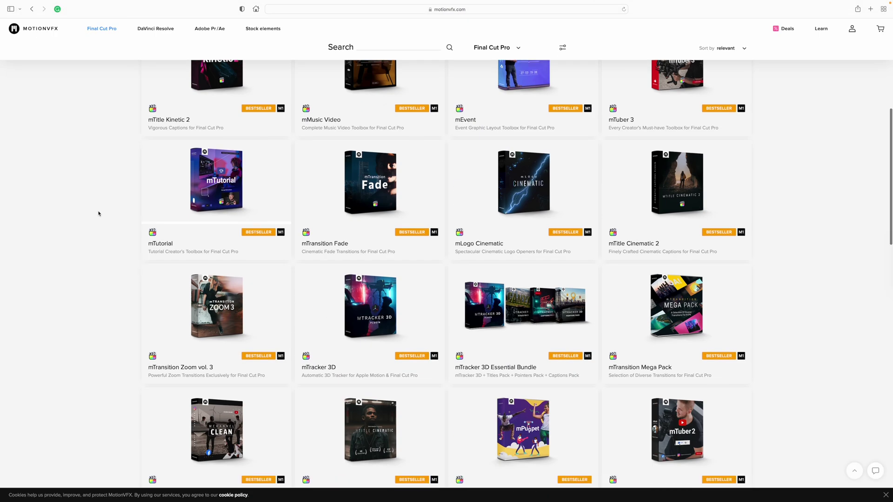
pyautogui.scroll(-5, 99, 214)
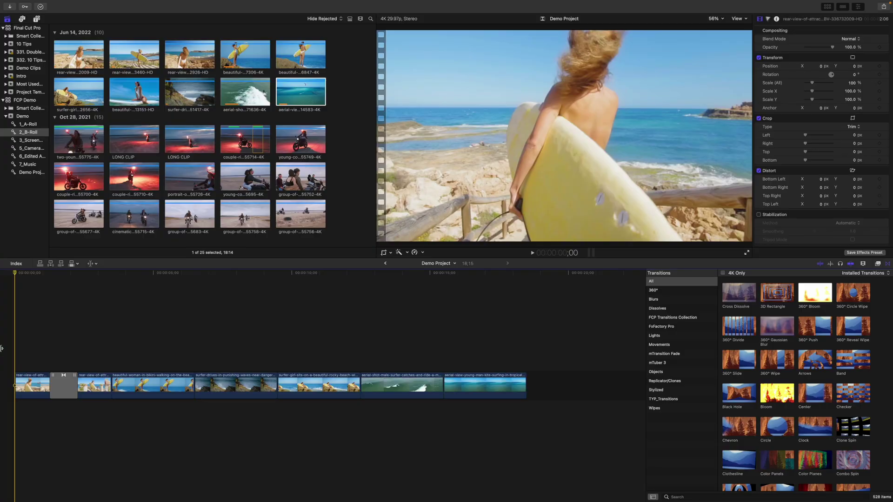
# - Play back the surf edit, then browse the 51 mTransition Fade transitions
pyautogui.press('space')
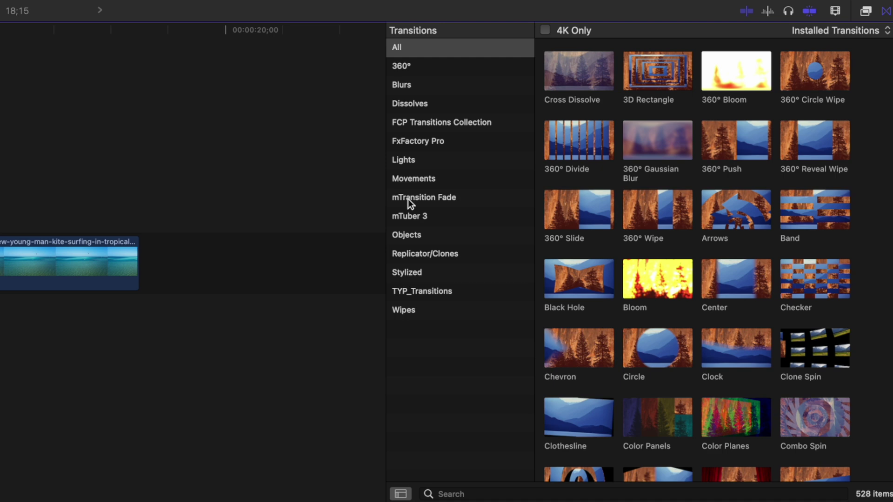
pyautogui.click(408, 199)
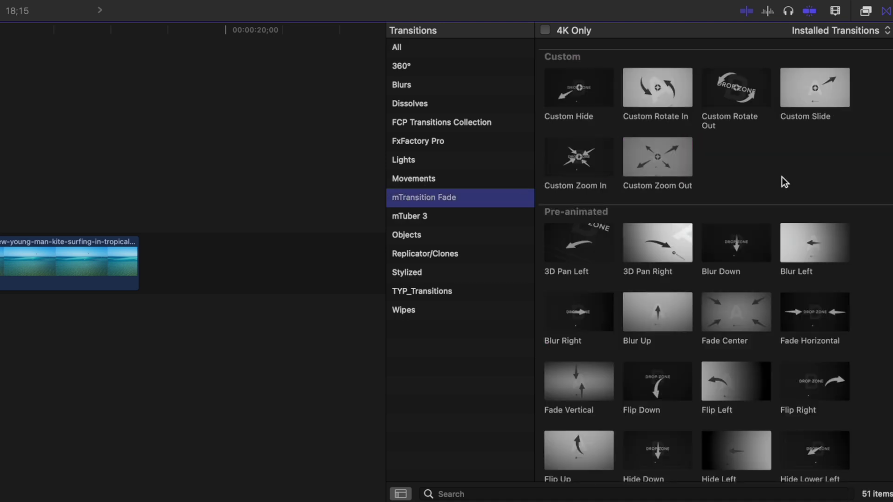
pyautogui.scroll(-10, 783, 179)
pyautogui.scroll(5, 783, 183)
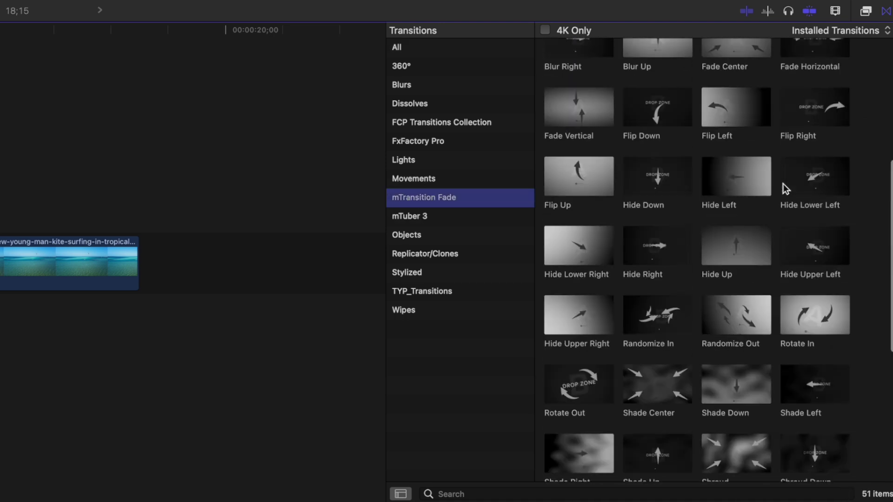
pyautogui.scroll(5, 785, 187)
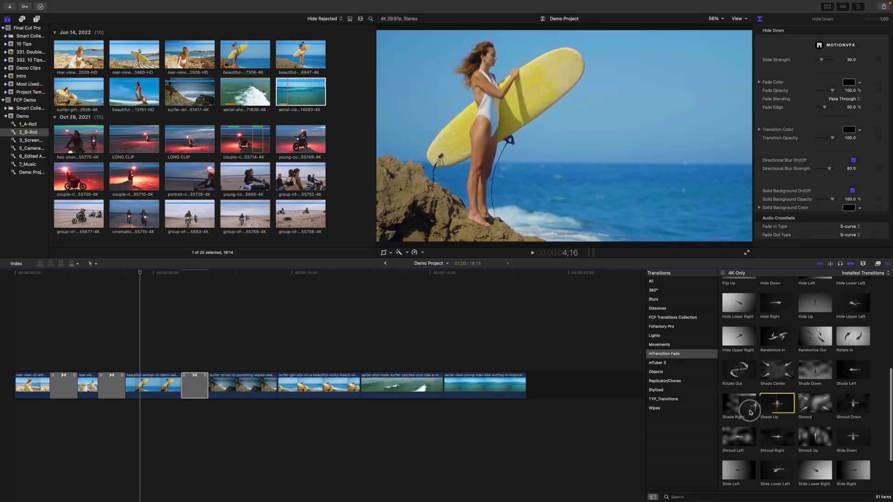
pyautogui.scroll(-3, 828, 442)
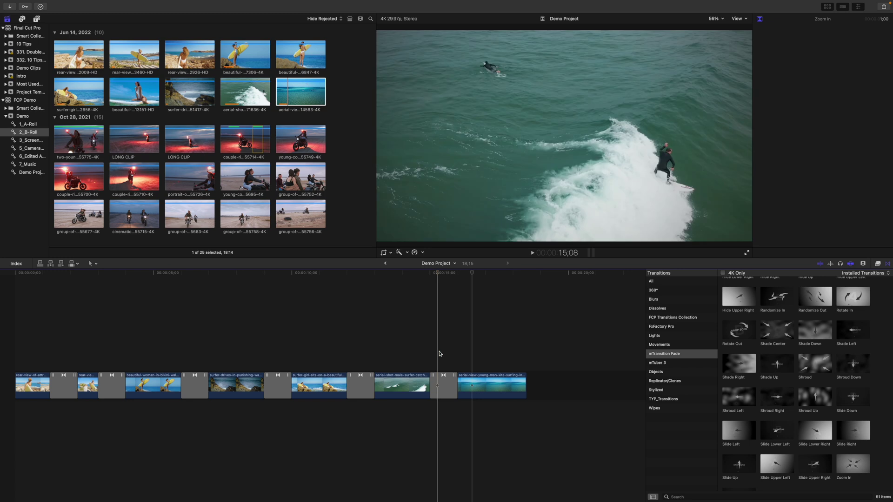
# - Scroll the mTransition Fade browser, then inspect the Zoom In transition in the timeline
pyautogui.click(437, 386)
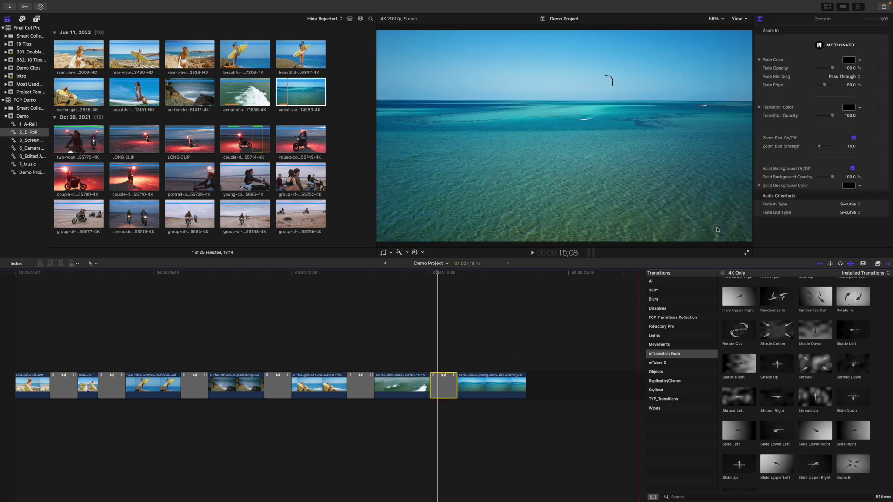
# - Close the Colors panel
pyautogui.click(817, 12)
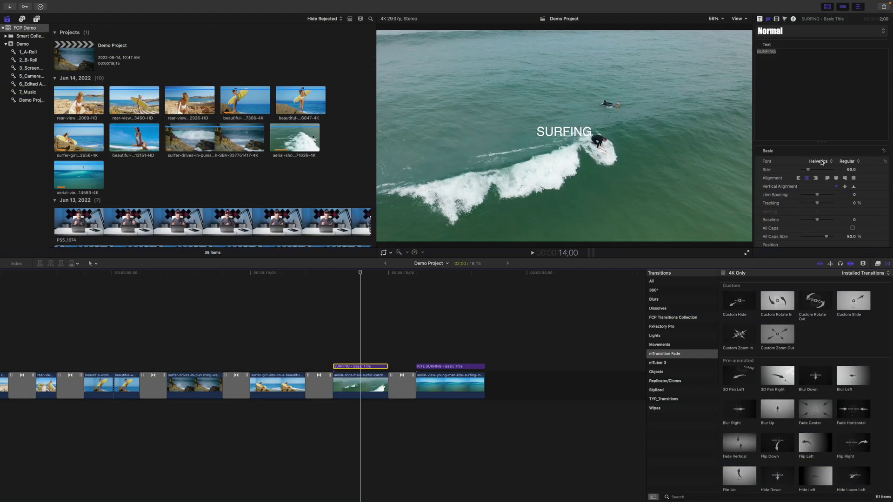
# - Set the SURFING title to the Impact font with a yellow face colour
pyautogui.click(822, 161)
pyautogui.click(833, 163)
pyautogui.scroll(-5, 837, 186)
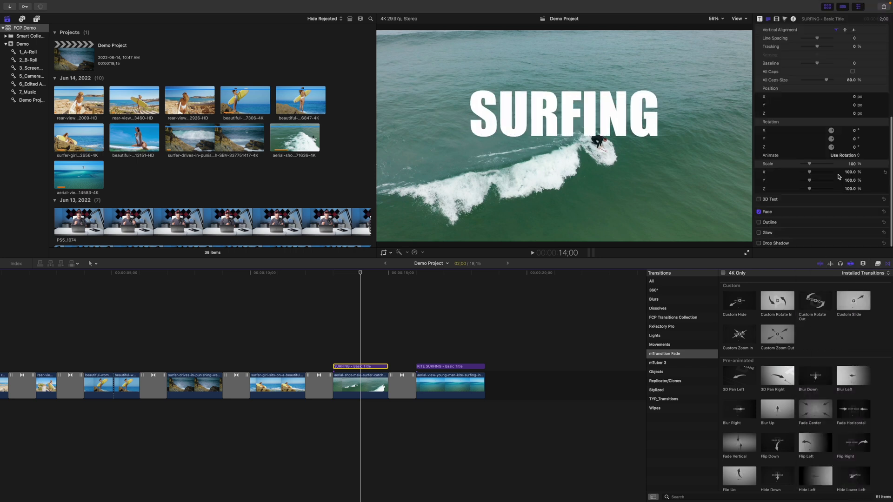
pyautogui.scroll(-2, 874, 212)
pyautogui.click(849, 195)
pyautogui.click(856, 70)
pyautogui.click(817, 13)
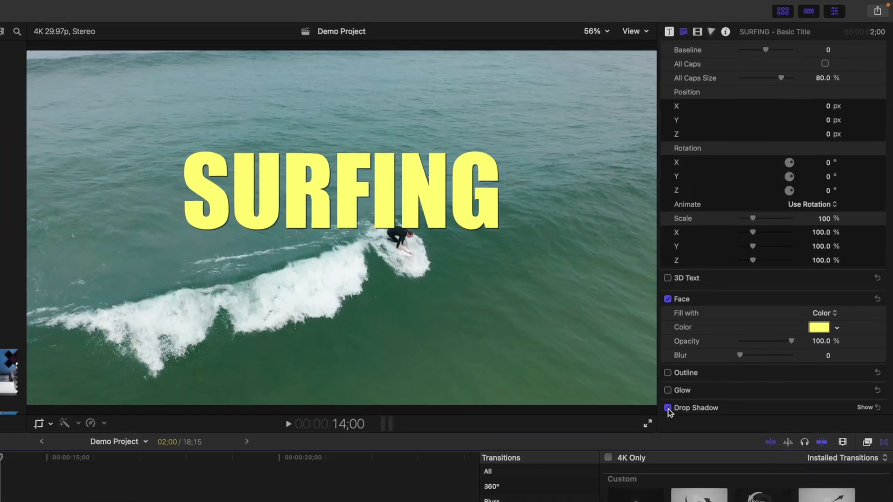
# - Save all format and appearance attributes as the preset 'Demo Text Style'
pyautogui.scroll(5, 759, 245)
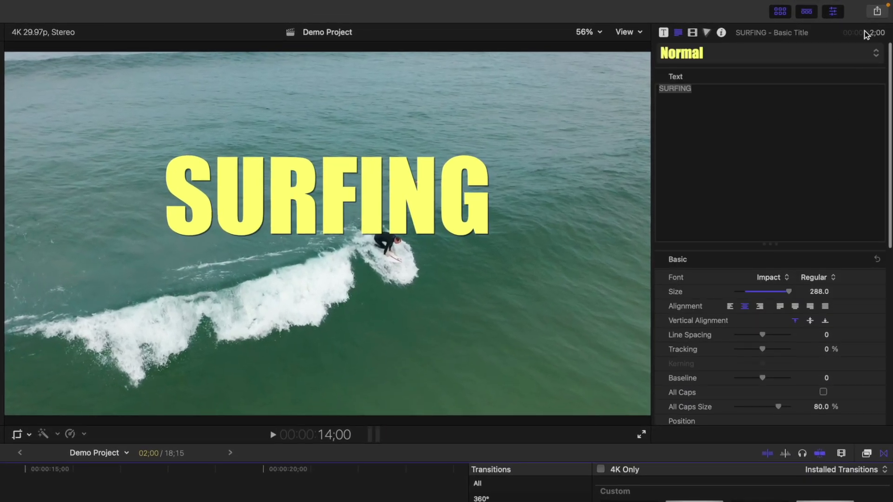
pyautogui.click(880, 56)
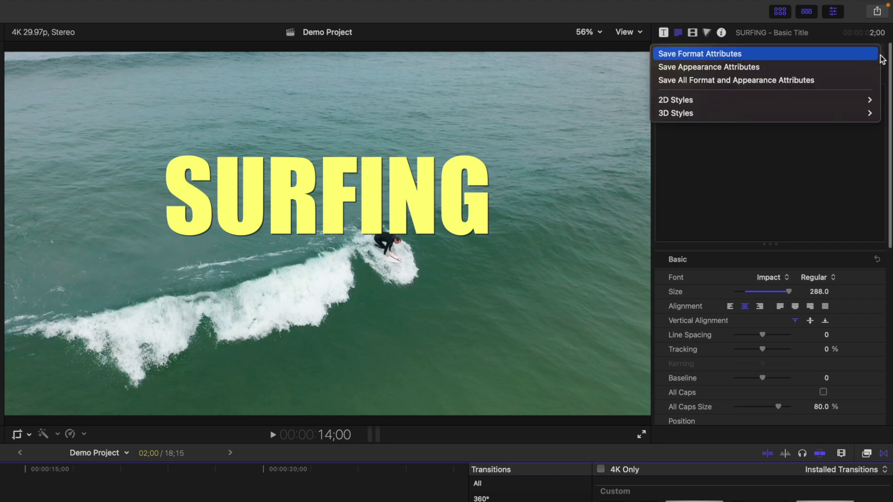
pyautogui.click(851, 81)
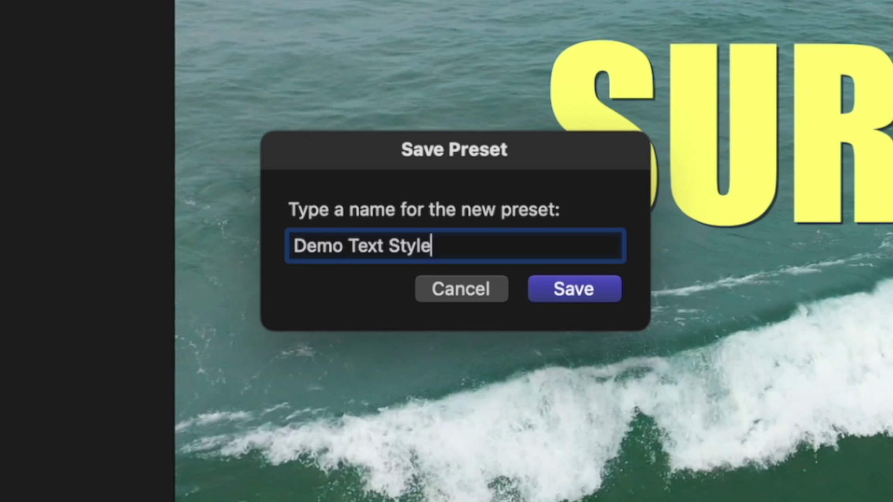
pyautogui.write('Demo Text Style')
pyautogui.click(589, 293)
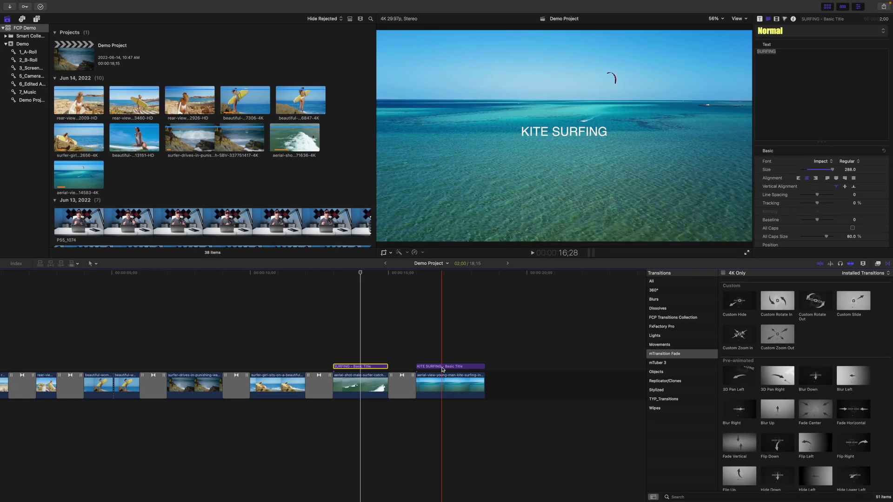
# - Apply the saved Demo Text Style preset to the KITE SURFING title for large yellow Impact text
pyautogui.click(443, 367)
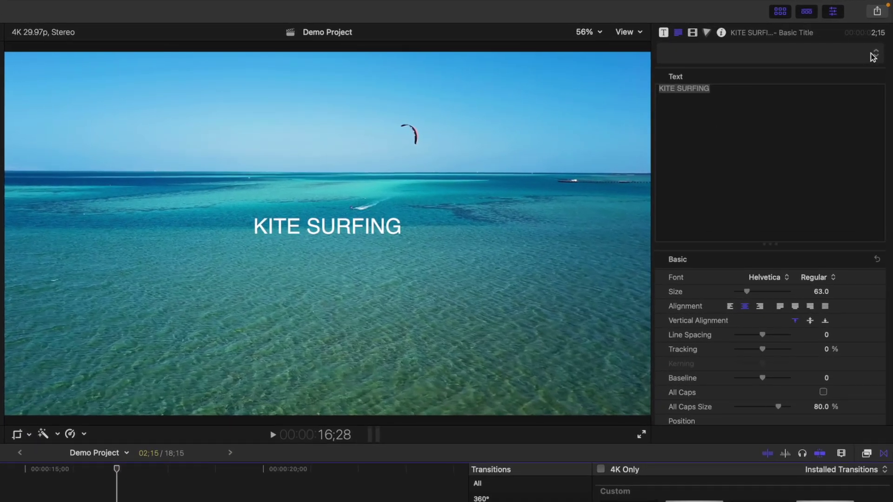
pyautogui.click(883, 32)
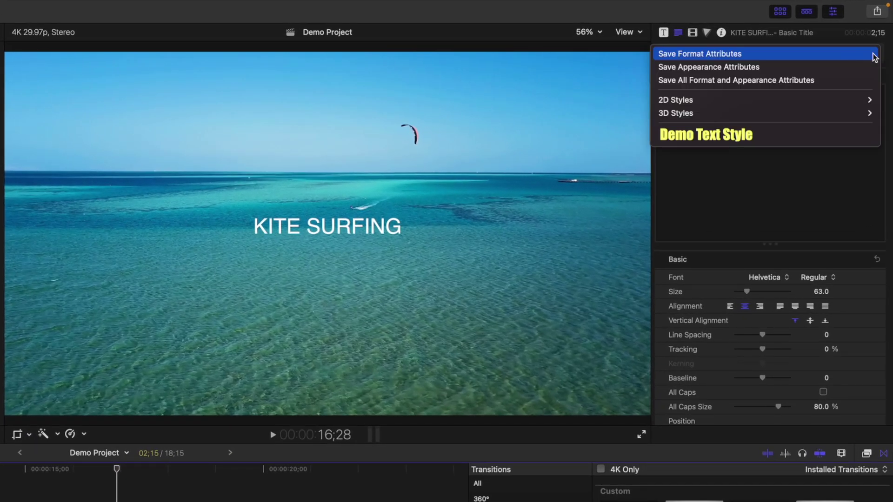
pyautogui.click(832, 135)
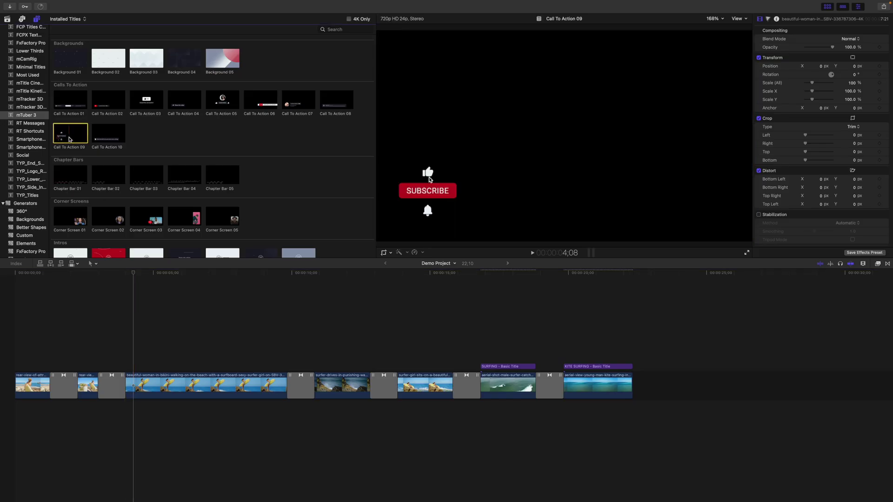
# - Place Call To Action 09 above the surfer-with-yellow-board clip and skim to preview it
pyautogui.moveTo(70, 137); pyautogui.dragTo(136, 331)
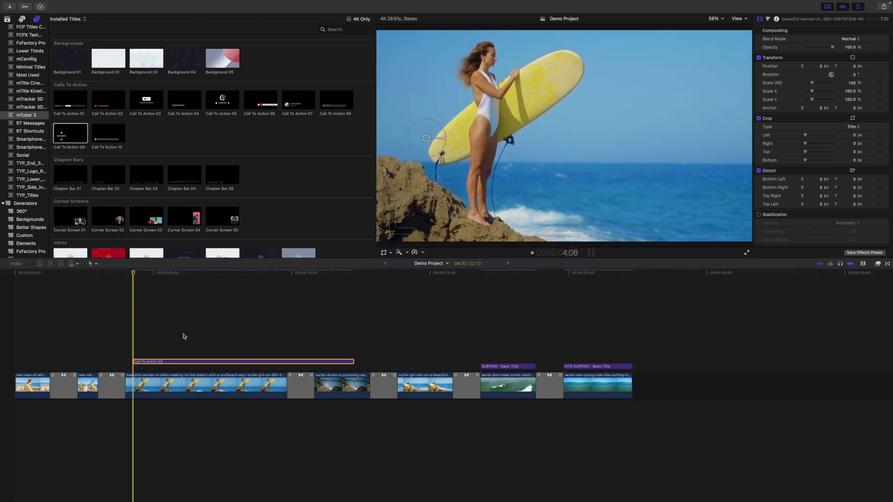
pyautogui.click(204, 367)
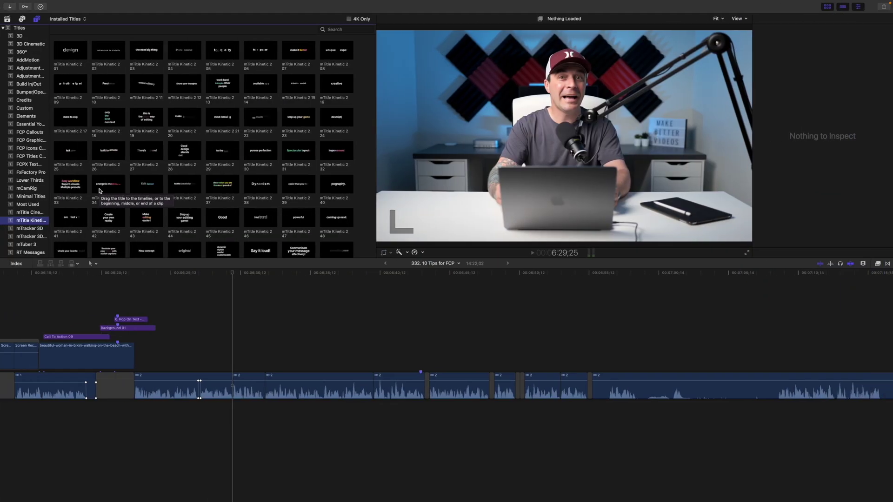
# - Add an mTitle Kinetic 2 pop-on title above the talking-head clip
pyautogui.scroll(-2, 99, 190)
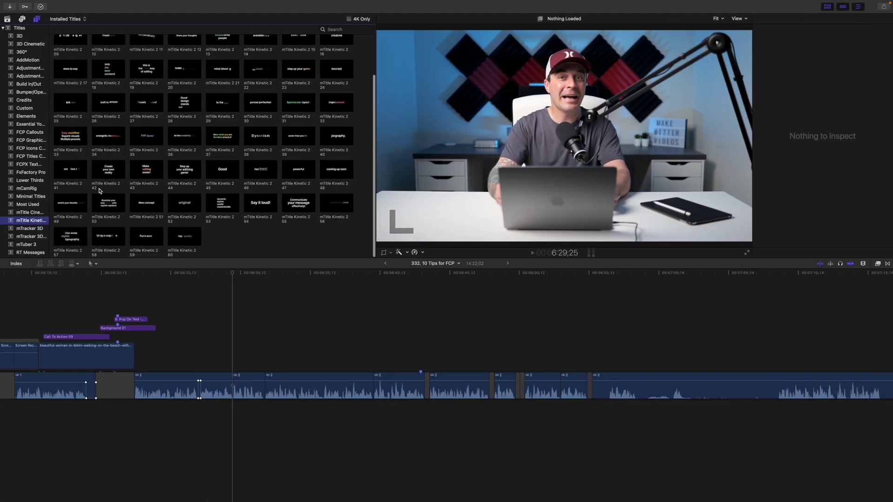
pyautogui.scroll(3, 99, 190)
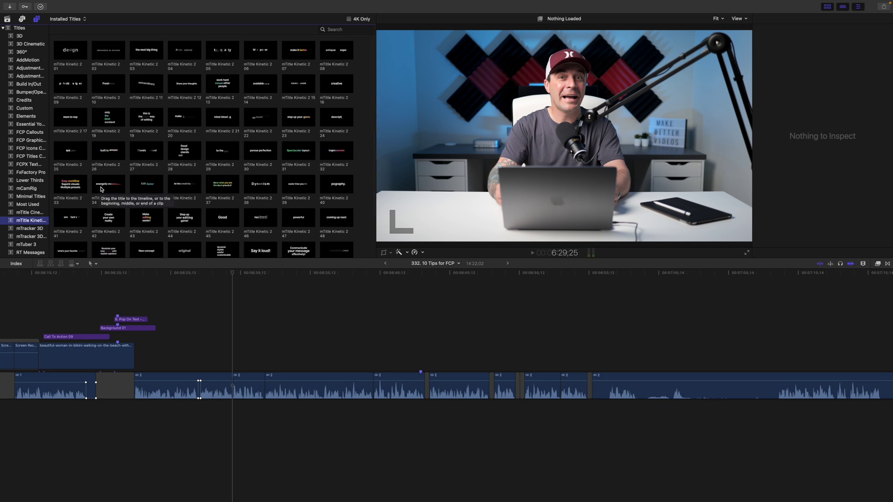
pyautogui.click(101, 188)
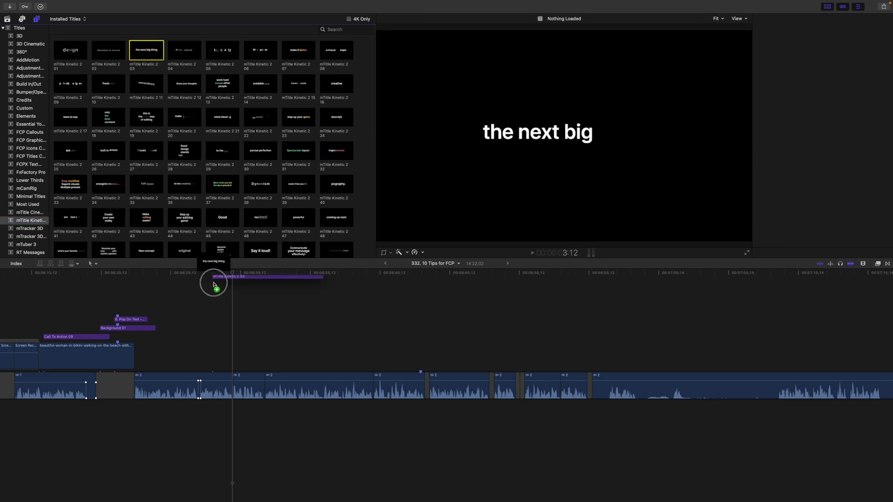
pyautogui.moveTo(214, 284); pyautogui.dragTo(235, 365)
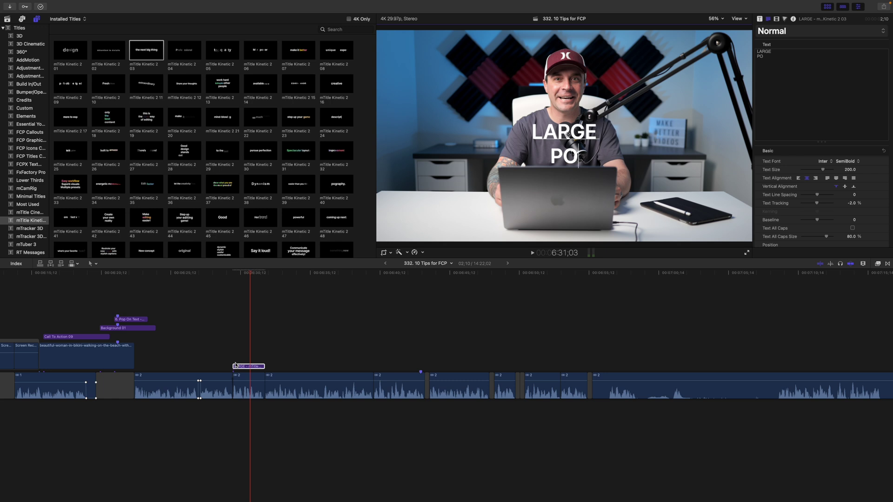
# - Style the LARGE POP ON TEXT with the saved Demo Text Style
pyautogui.click(882, 31)
pyautogui.click(863, 78)
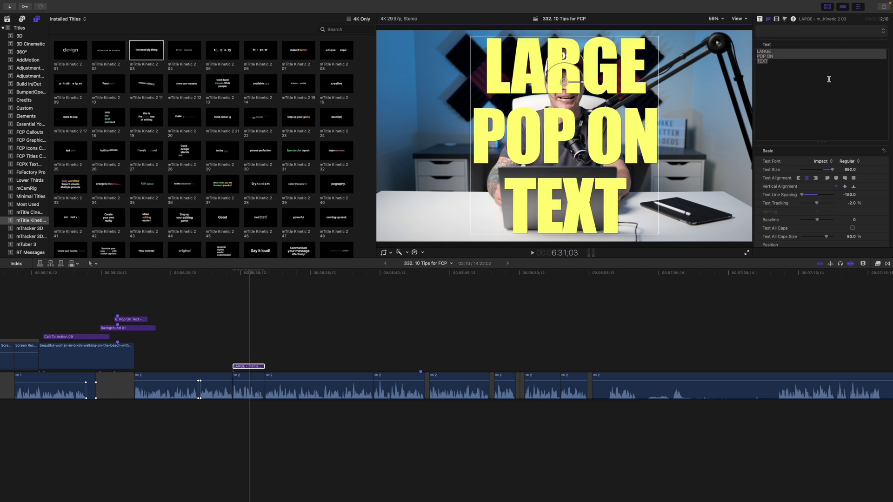
pyautogui.click(759, 19)
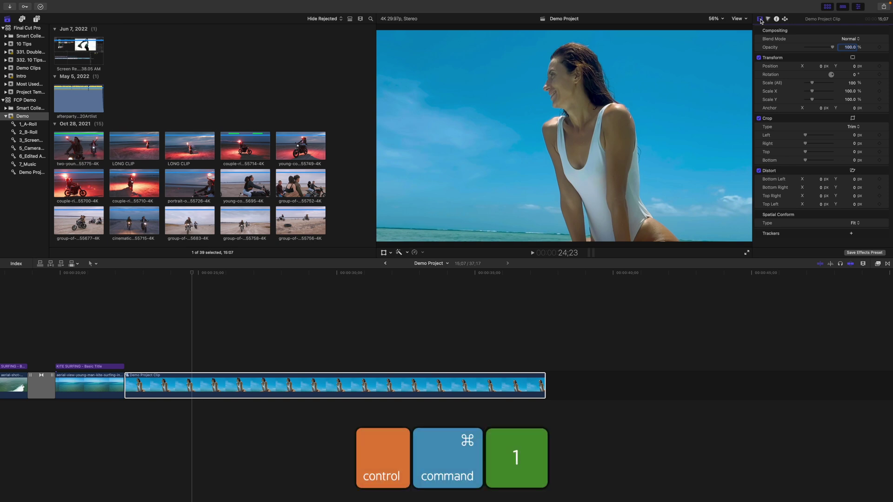
# - Switch the video scopes to Vectorscope with Show Skin Tone Indicator enabled for the beach clip
pyautogui.press('super+7')
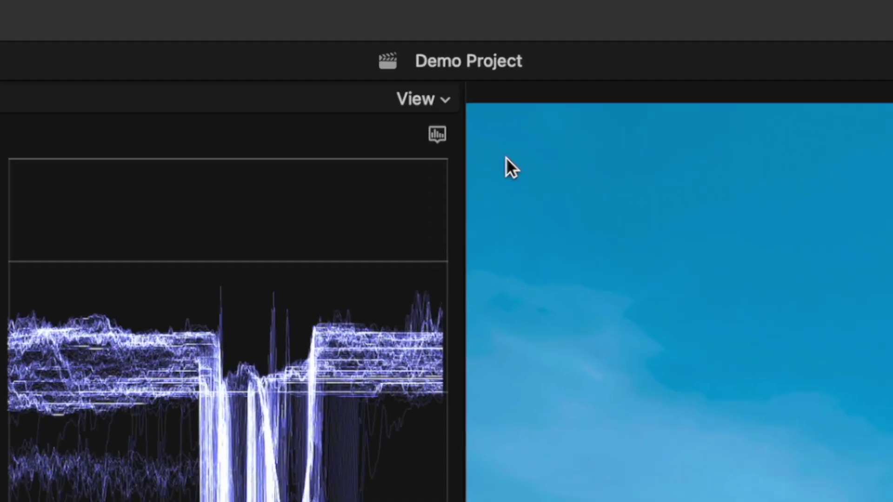
pyautogui.click(444, 143)
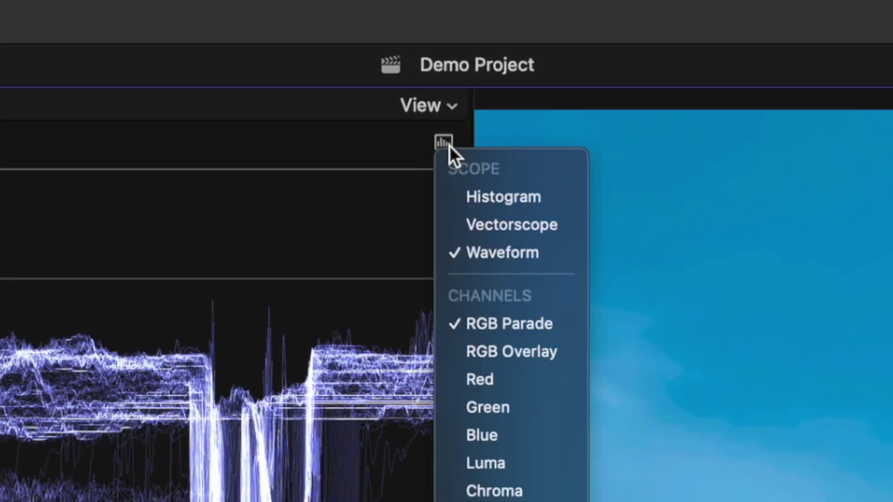
pyautogui.click(465, 228)
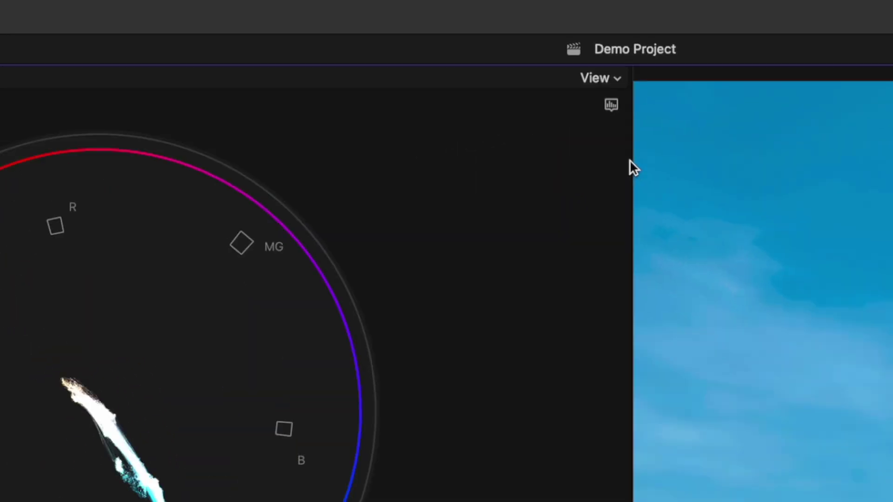
pyautogui.click(737, 77)
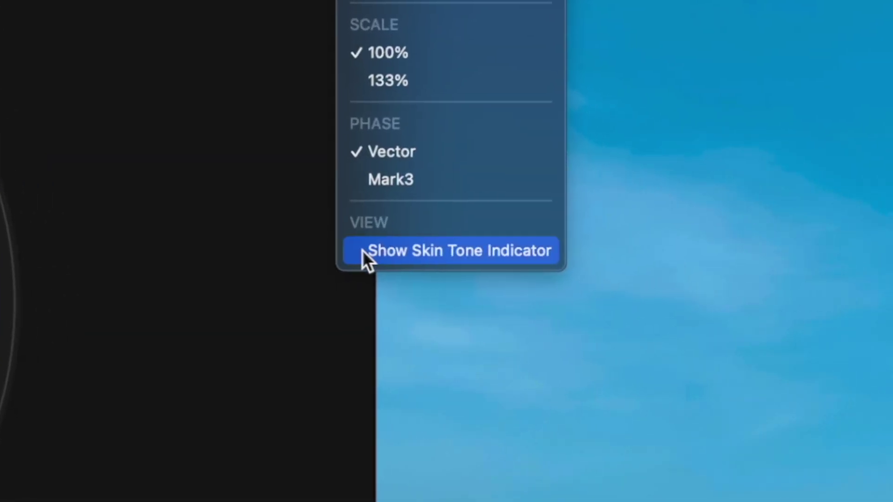
pyautogui.click(362, 249)
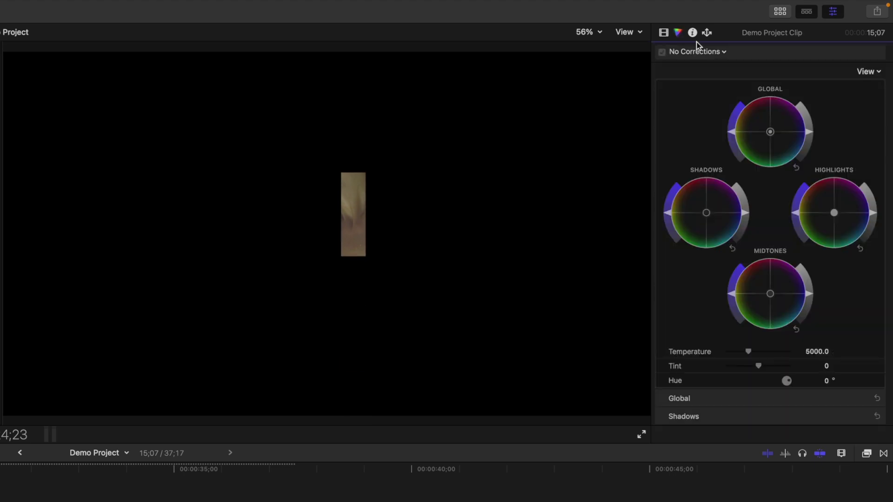
# - Add a Color Wheels correction to the beach clip and reset its Crop parameters
pyautogui.click(722, 53)
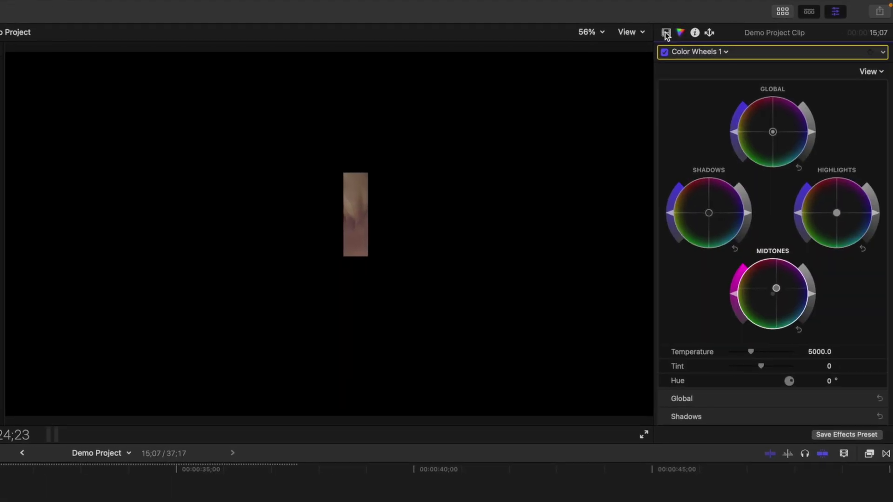
pyautogui.click(892, 33)
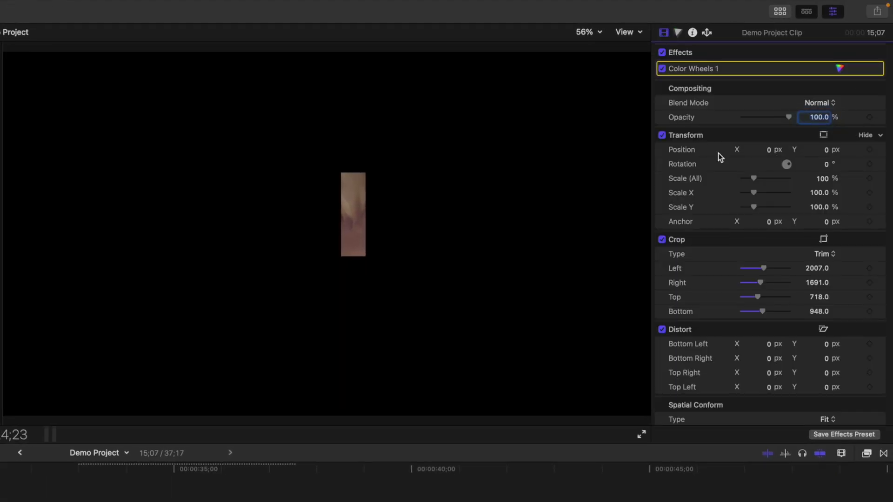
pyautogui.click(878, 247)
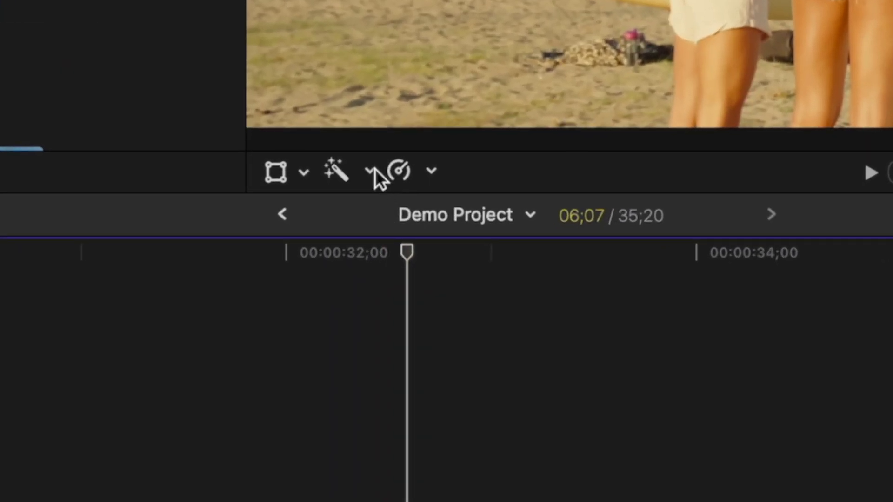
# - Add Balance Color using the White Balance method, sampling the surfer's white top as neutral
pyautogui.click(371, 171)
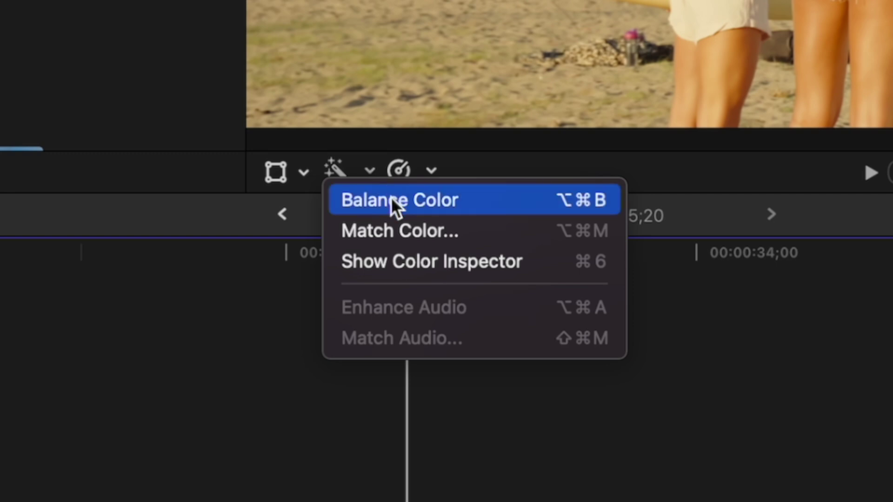
pyautogui.click(471, 200)
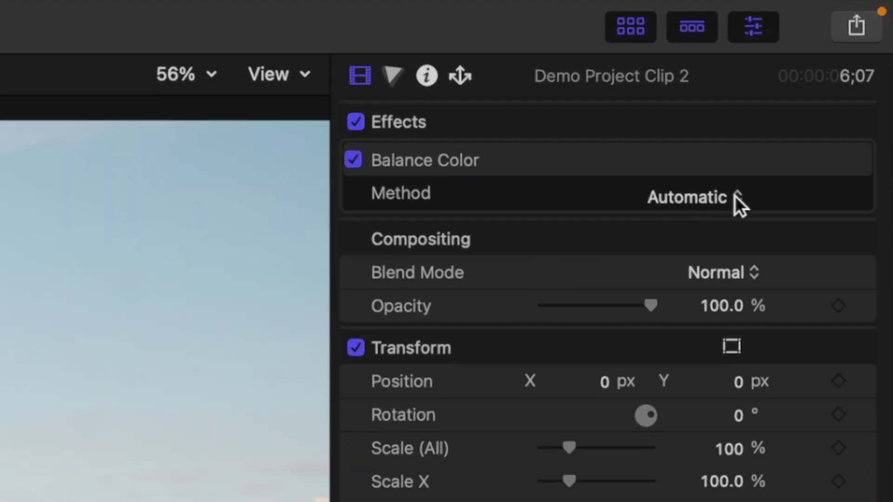
pyautogui.click(736, 196)
pyautogui.click(740, 227)
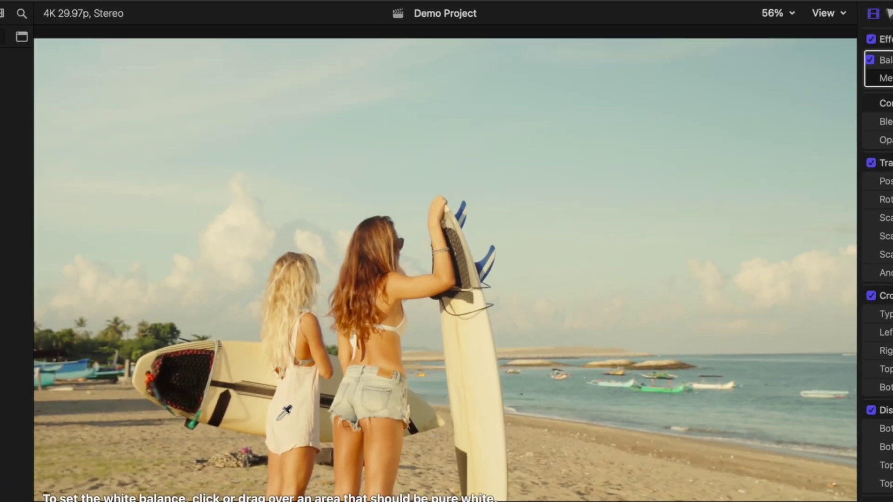
pyautogui.click(283, 420)
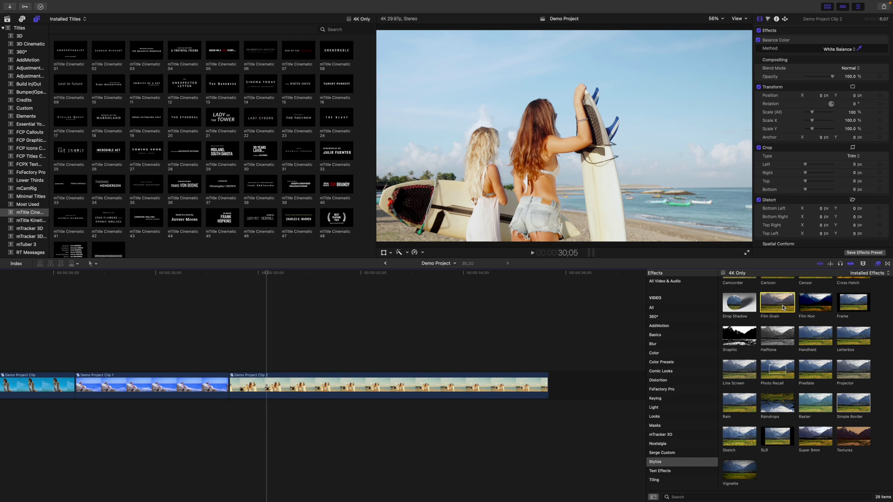
# - Add Film Grain to Demo Project Clip 2, check Playback preferences, then place mTitle Cinematic 21 above it
pyautogui.moveTo(783, 308); pyautogui.dragTo(432, 377)
pyautogui.moveTo(365, 393); pyautogui.dragTo(365, 393)
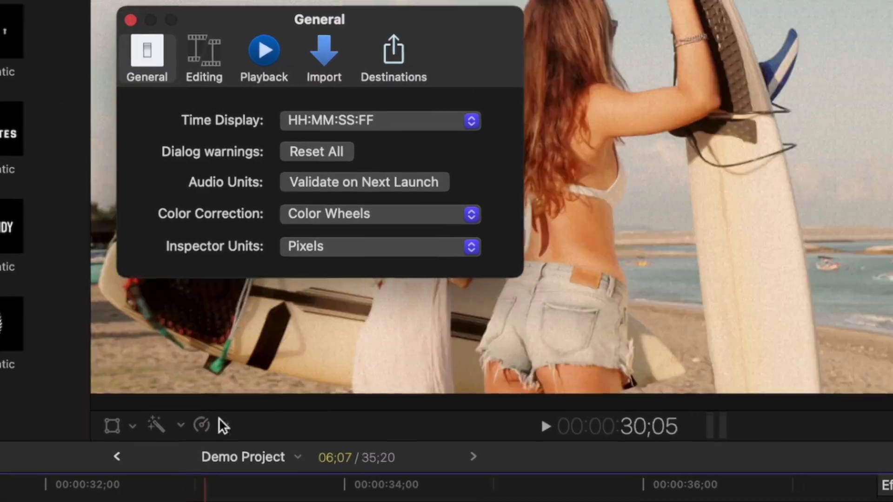
pyautogui.click(436, 126)
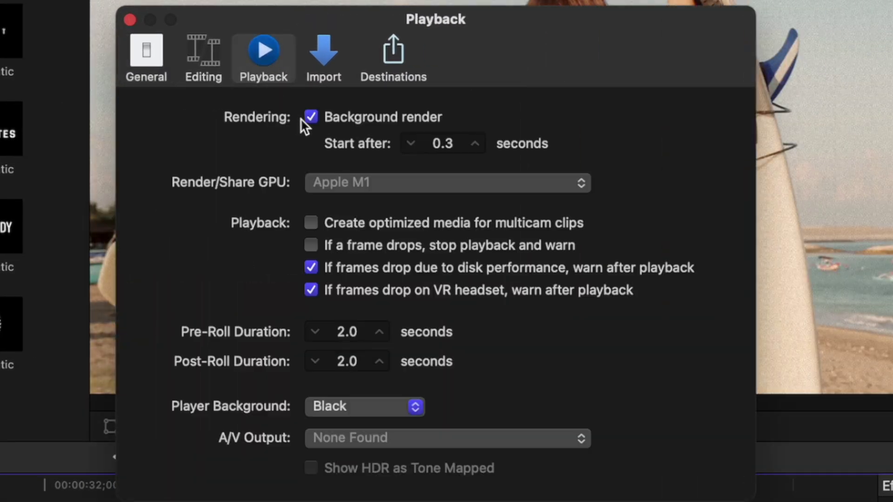
pyautogui.click(131, 21)
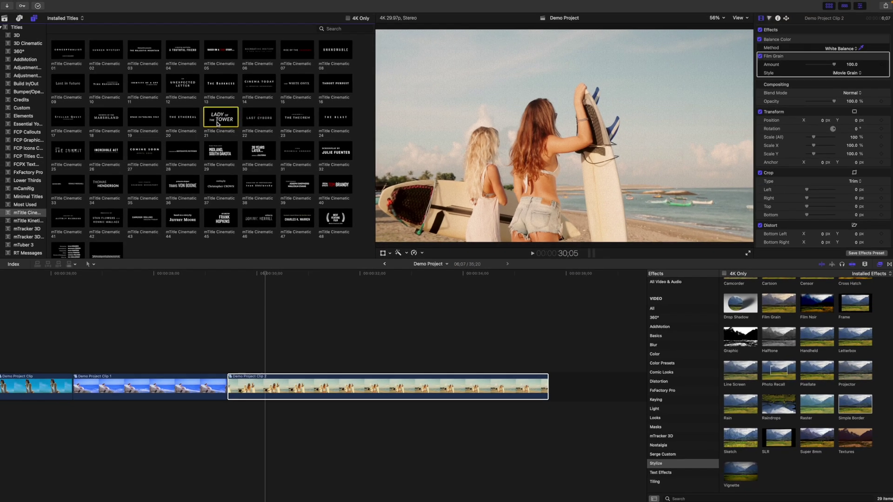
pyautogui.moveTo(222, 117); pyautogui.dragTo(268, 358)
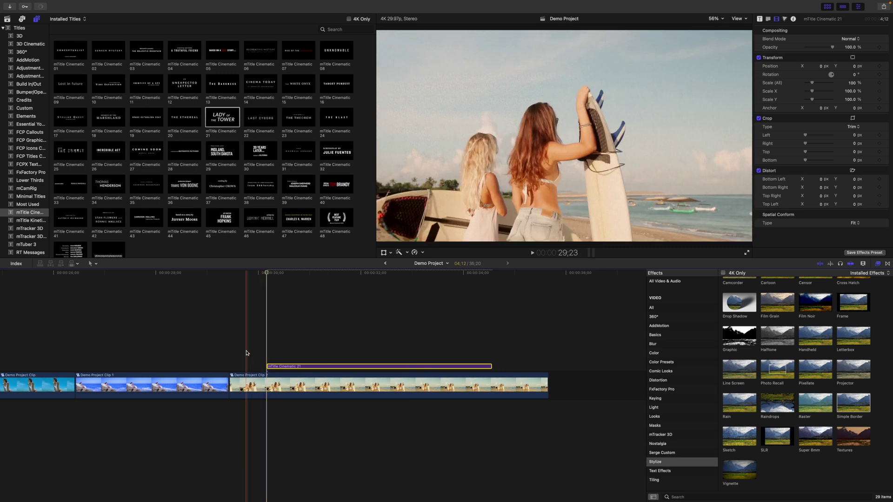
# - Render Demo Project Clip 2 with Control+R and replay the titled section
pyautogui.press('space')
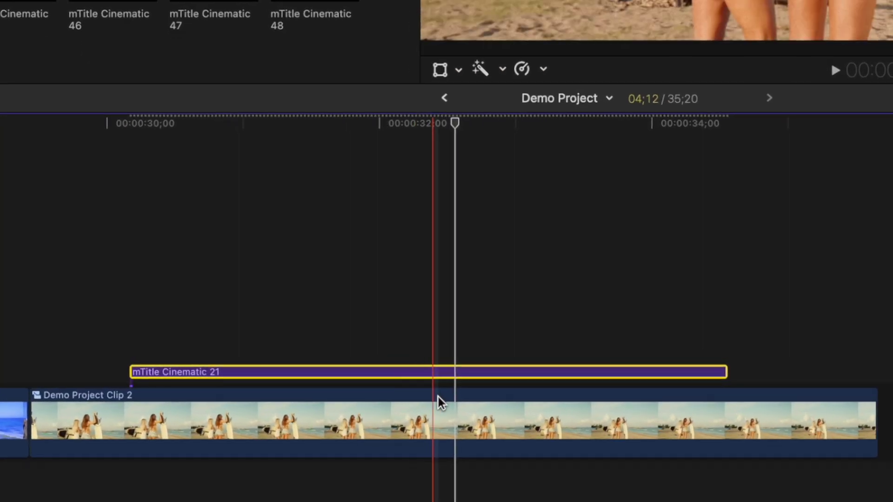
pyautogui.click(388, 382)
pyautogui.hotkey('ctrl', 'r')
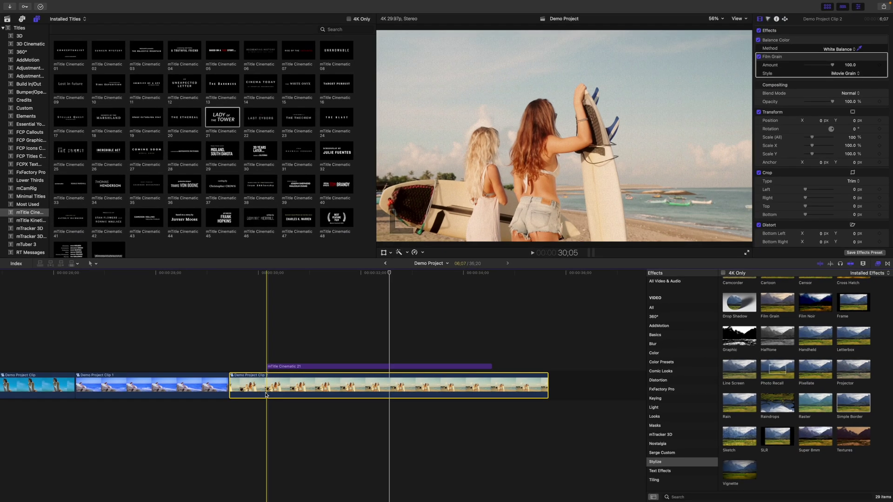
pyautogui.press('space')
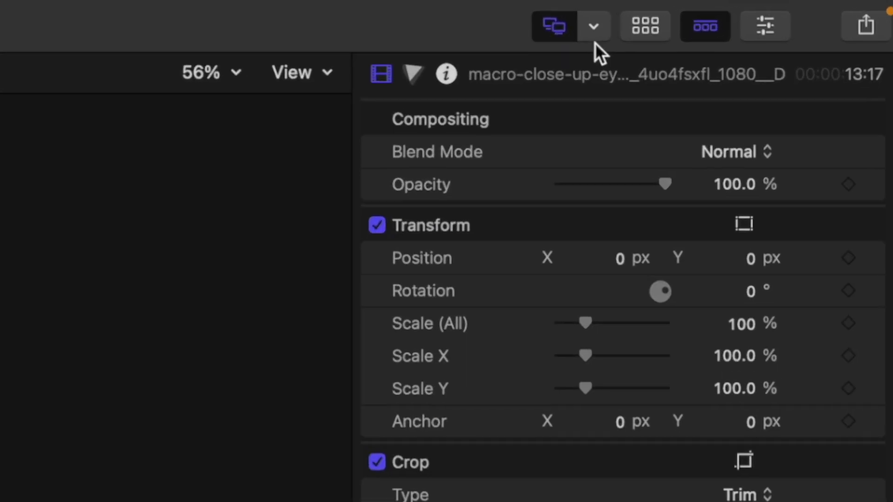
# - Show the Viewer on the iPad second display and draw a mask around the eye clip's iris
pyautogui.click(814, 7)
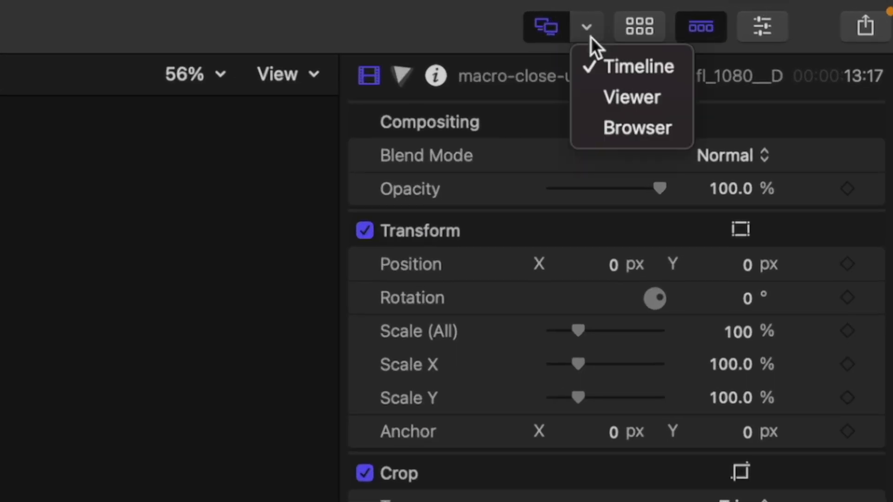
pyautogui.click(593, 95)
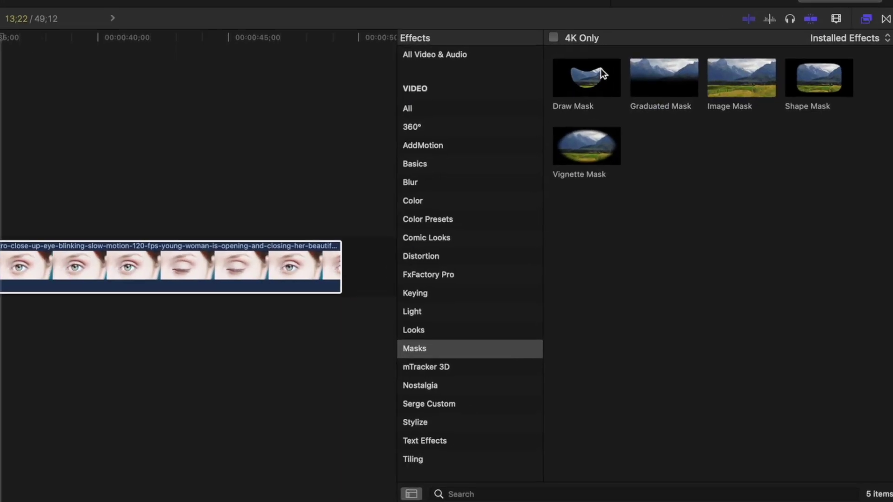
pyautogui.moveTo(737, 310); pyautogui.dragTo(709, 332)
pyautogui.moveTo(450, 229)
pyautogui.mouseDown()
pyautogui.moveTo(372, 248)
pyautogui.moveTo(379, 247)
pyautogui.mouseUp()
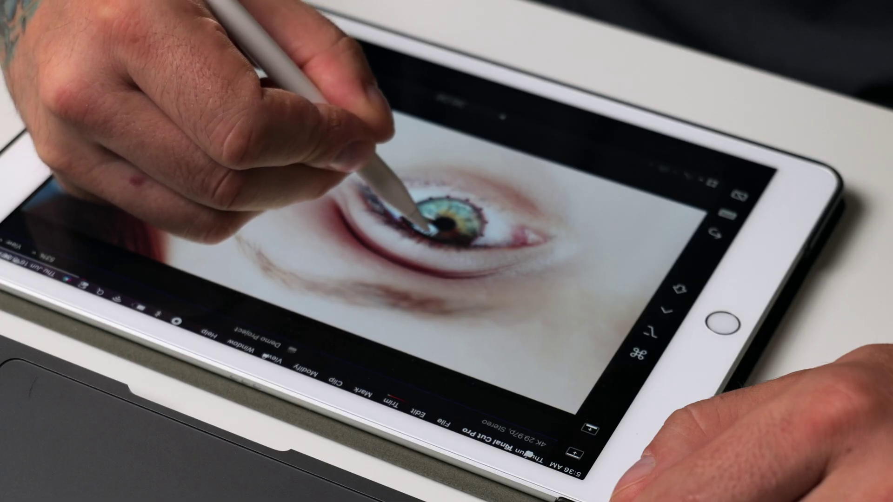
pyautogui.moveTo(435, 230)
pyautogui.mouseDown()
pyautogui.moveTo(444, 233)
pyautogui.moveTo(433, 223)
pyautogui.moveTo(462, 238)
pyautogui.mouseUp()
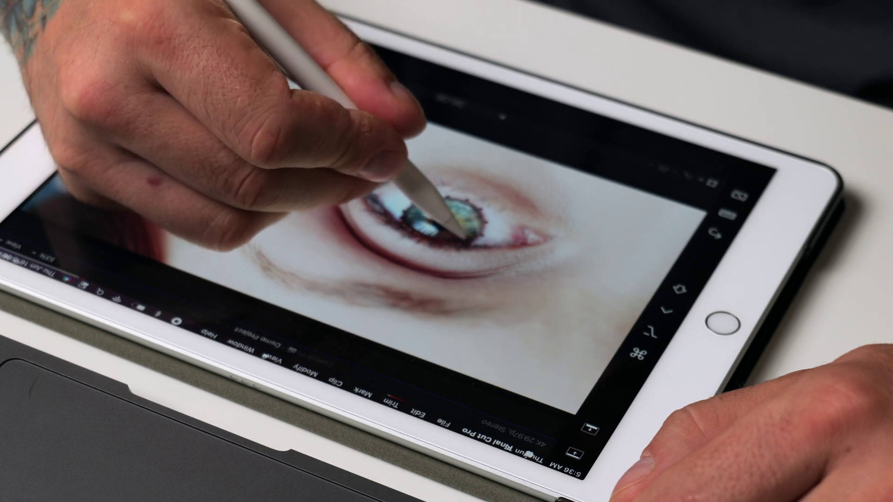
pyautogui.click(428, 235)
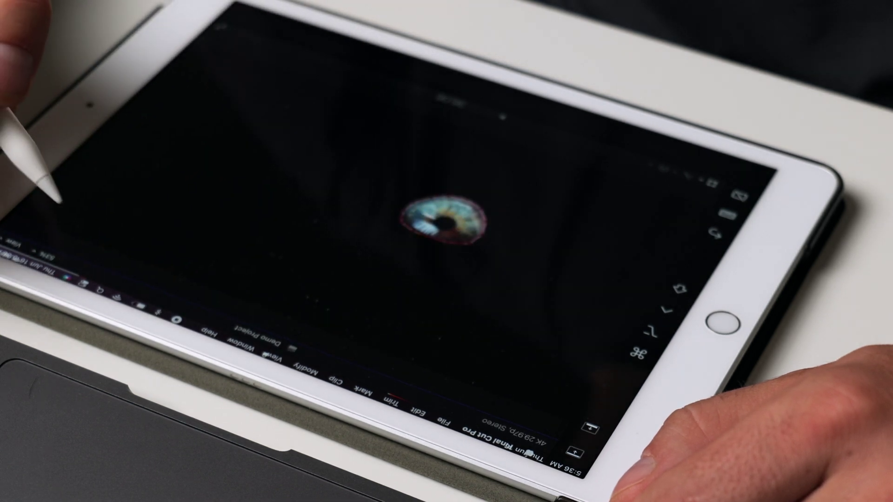